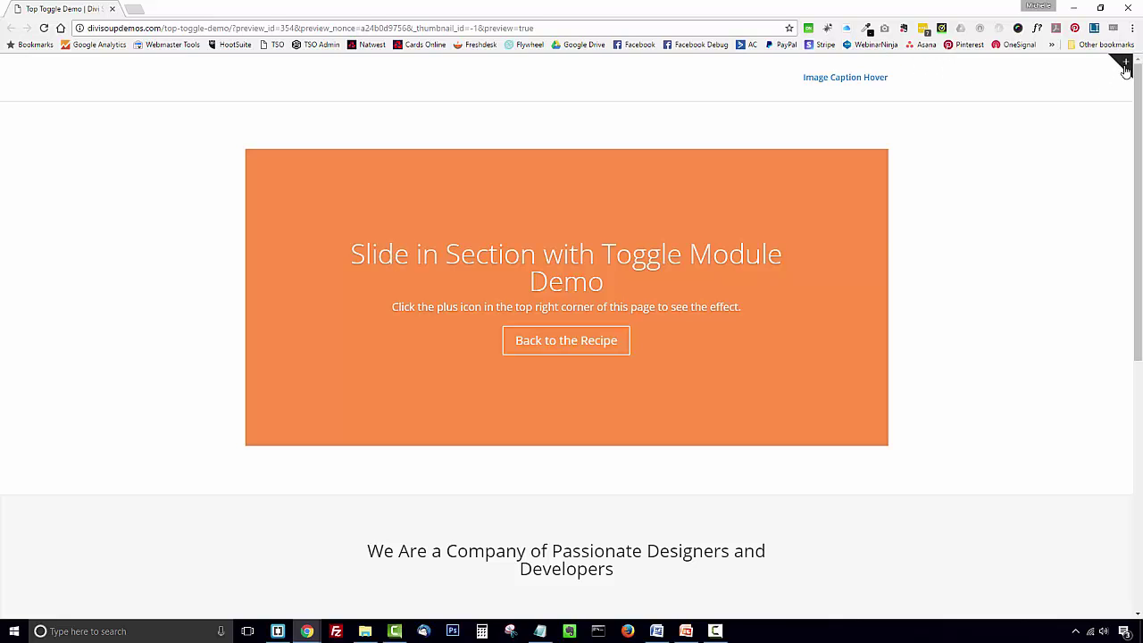
# - Open the demo's slide-in top panel with the plus toggle, then close it again
pyautogui.click(1125, 66)
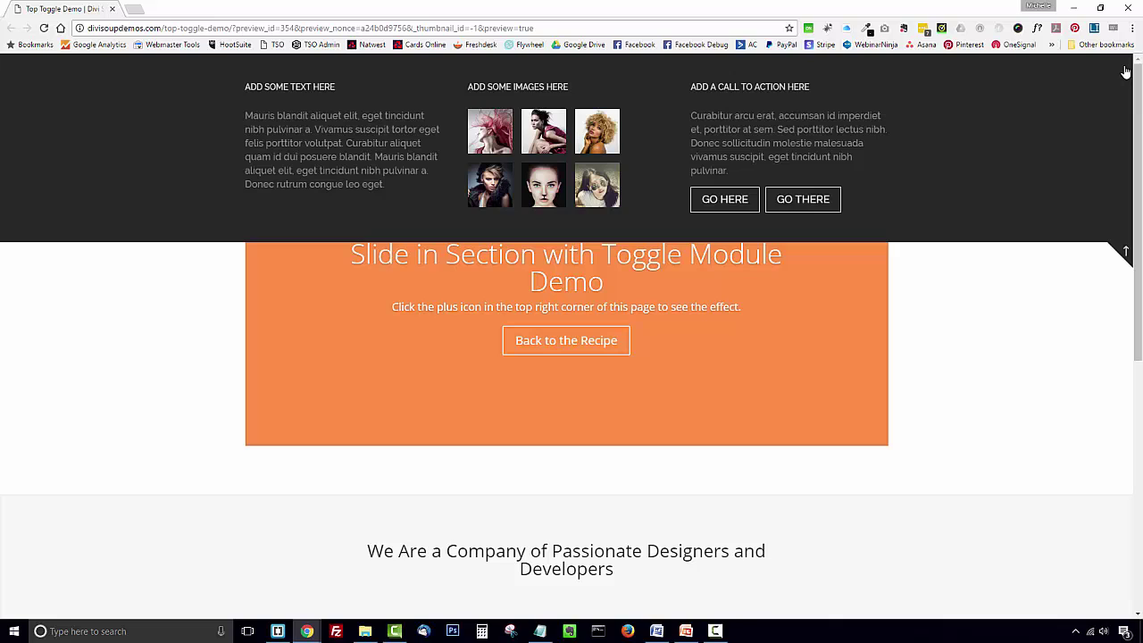
pyautogui.click(1127, 256)
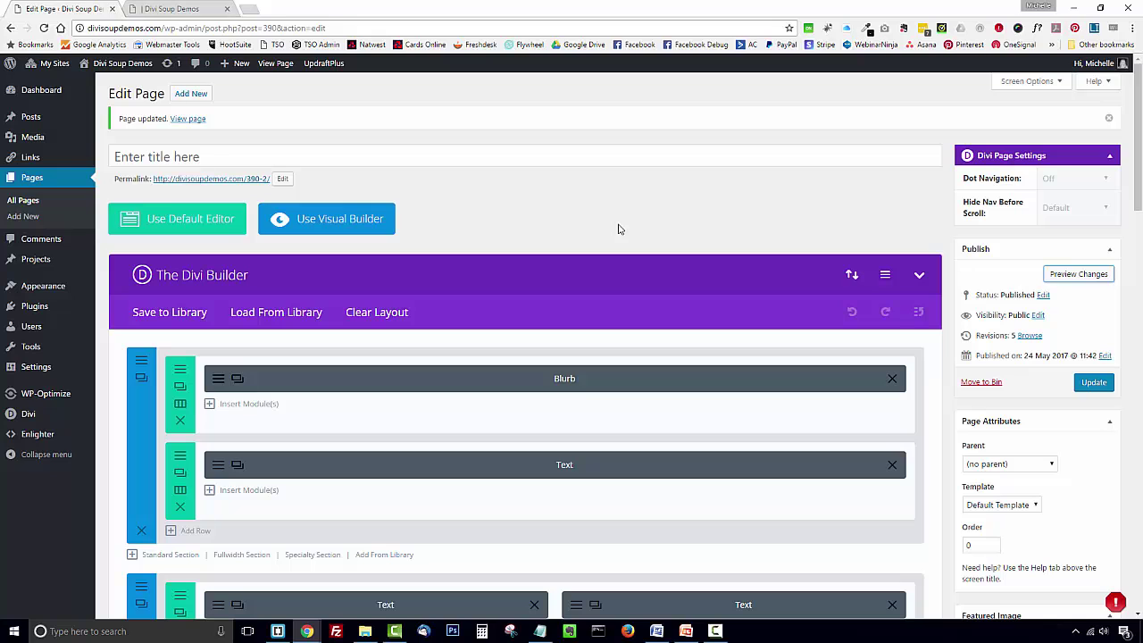
pyautogui.click(189, 11)
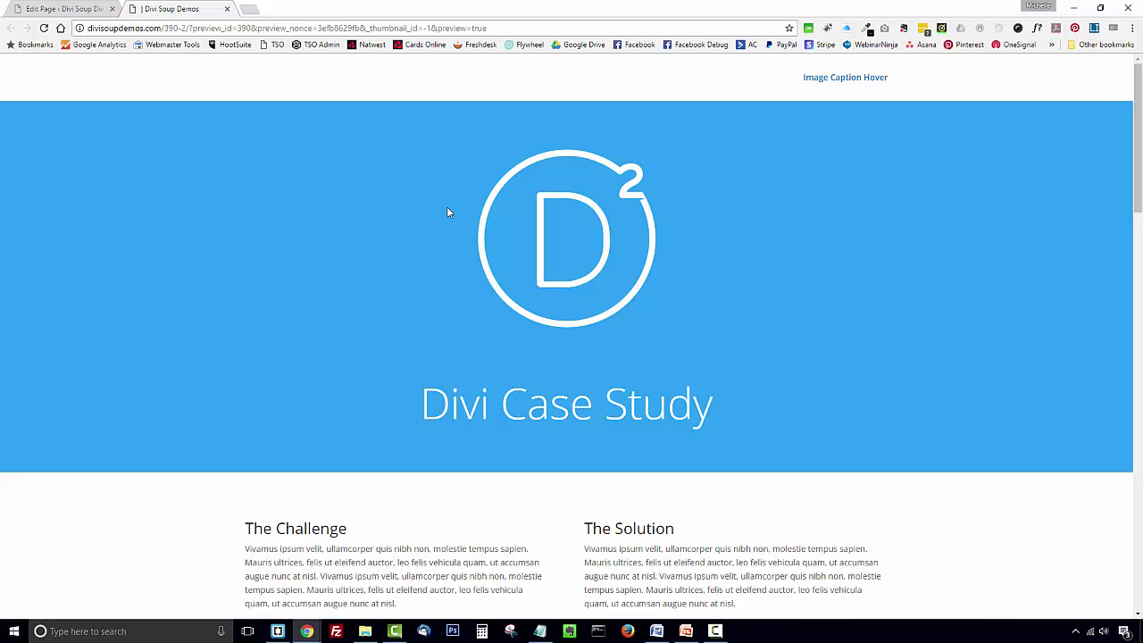
pyautogui.scroll(-3, 448, 213)
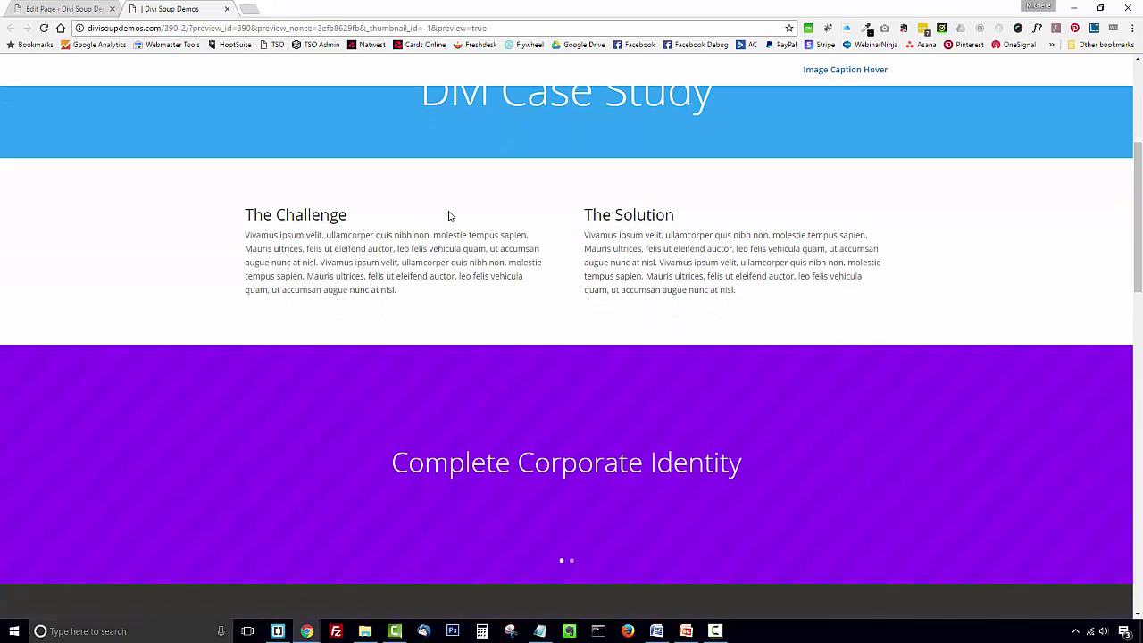
pyautogui.scroll(3, 449, 216)
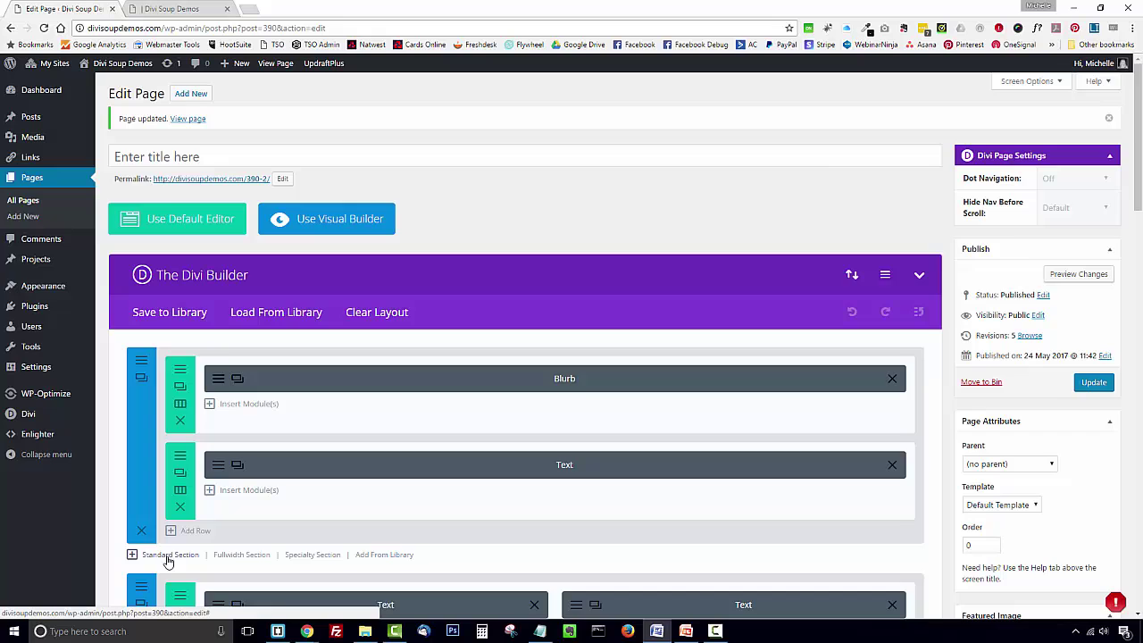
# - Add a one-column full-width standard section and drag it above the Blurb/Text section
pyautogui.click(167, 555)
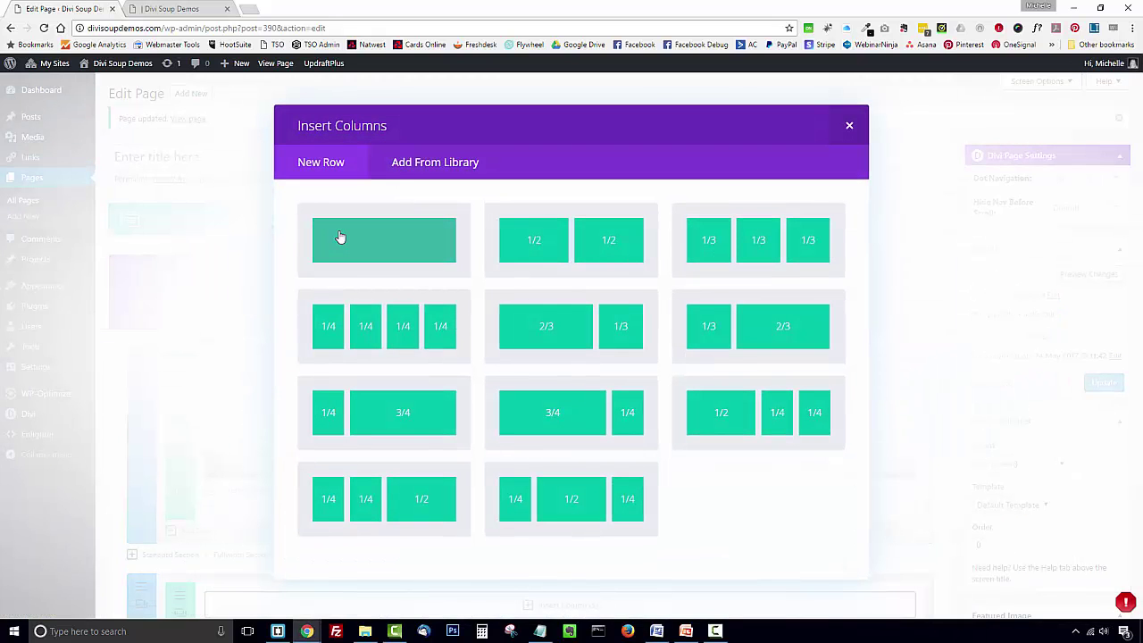
pyautogui.click(339, 237)
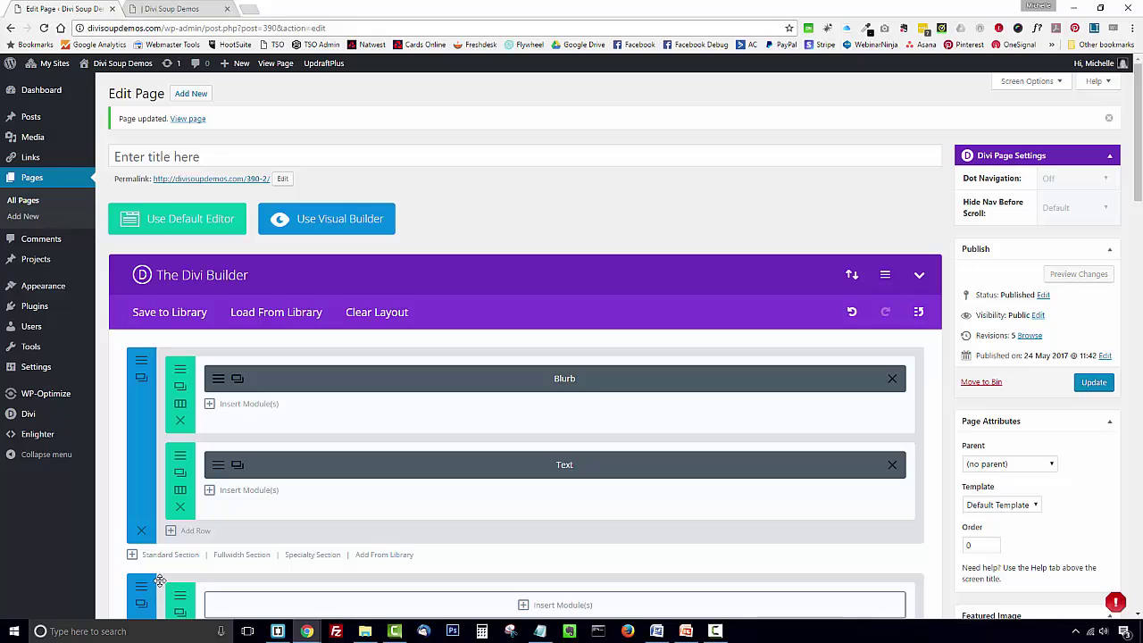
pyautogui.moveTo(159, 595); pyautogui.dragTo(153, 362)
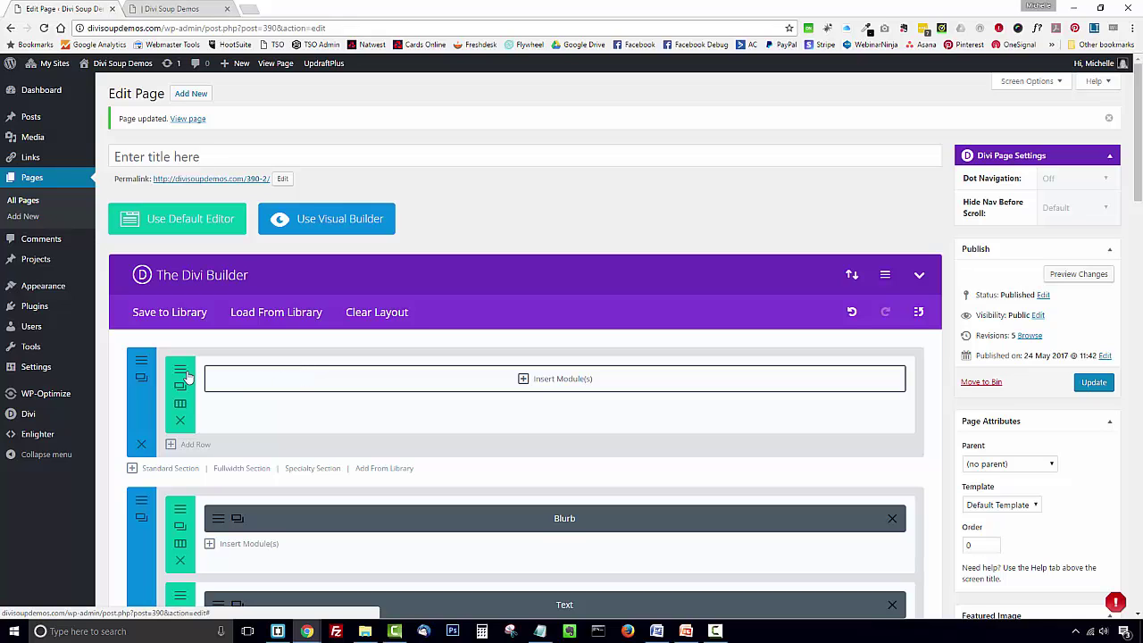
# - Give the new top section the CSS class ds-top-toggle-section
pyautogui.click(141, 375)
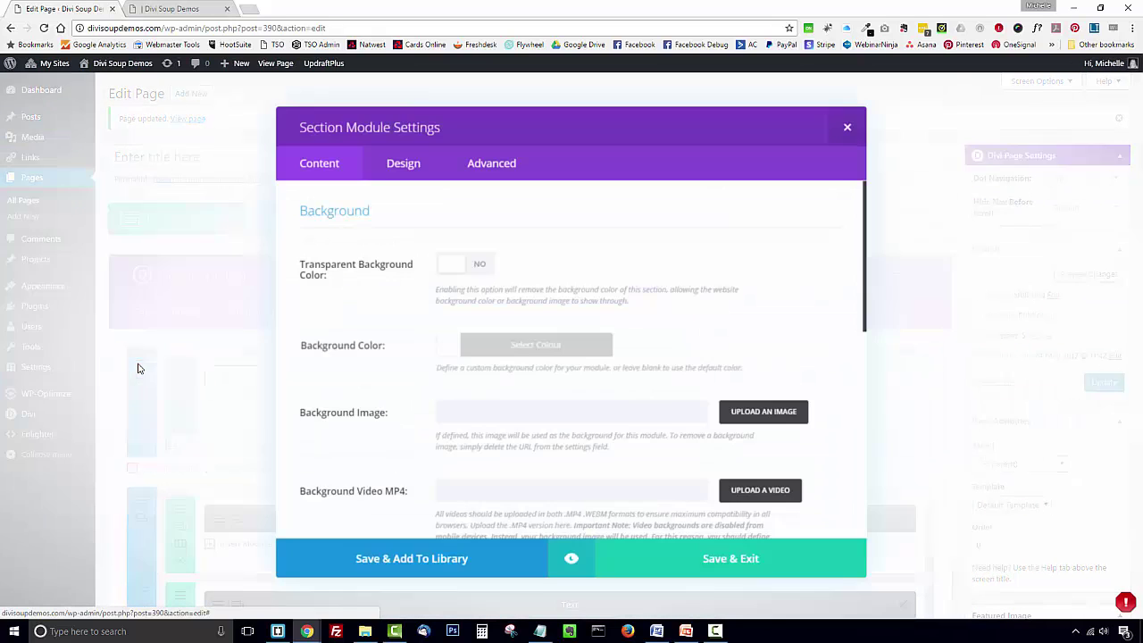
pyautogui.click(516, 163)
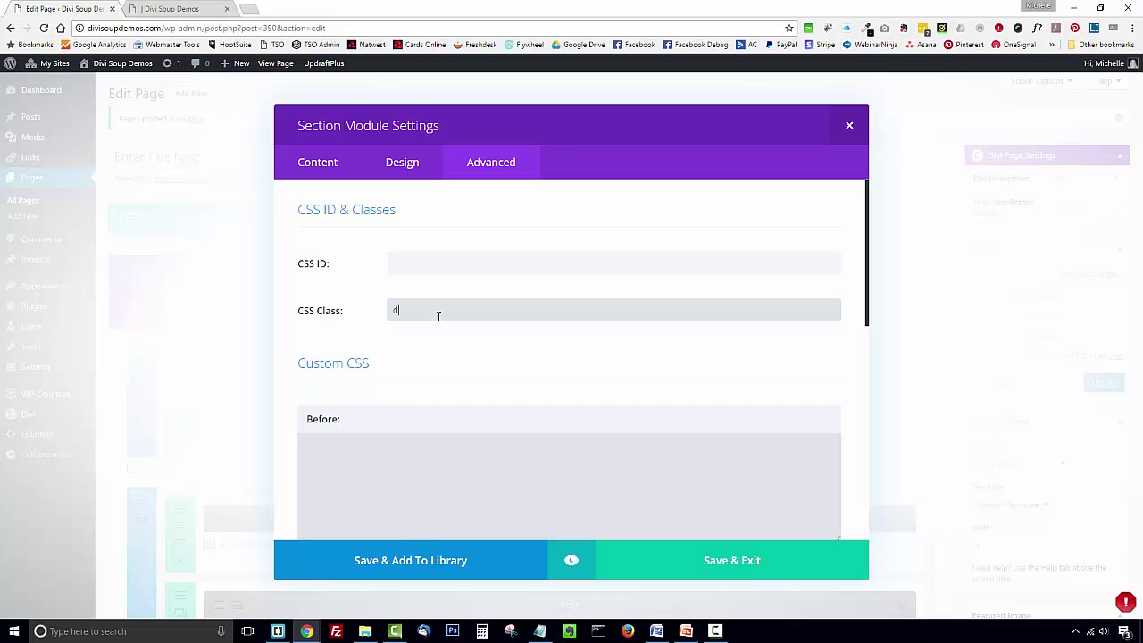
pyautogui.write('s-top-toggle-section')
# - Set the section's top and bottom padding to 0 and make its background transparent
pyautogui.click(398, 169)
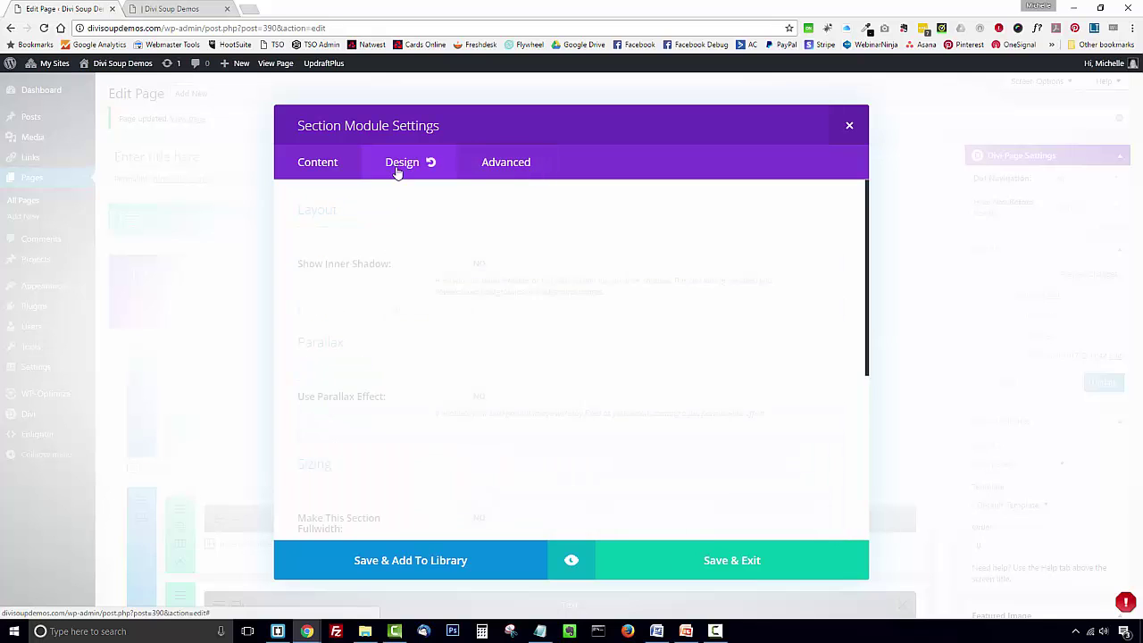
pyautogui.scroll(-2, 462, 349)
pyautogui.scroll(-3, 461, 349)
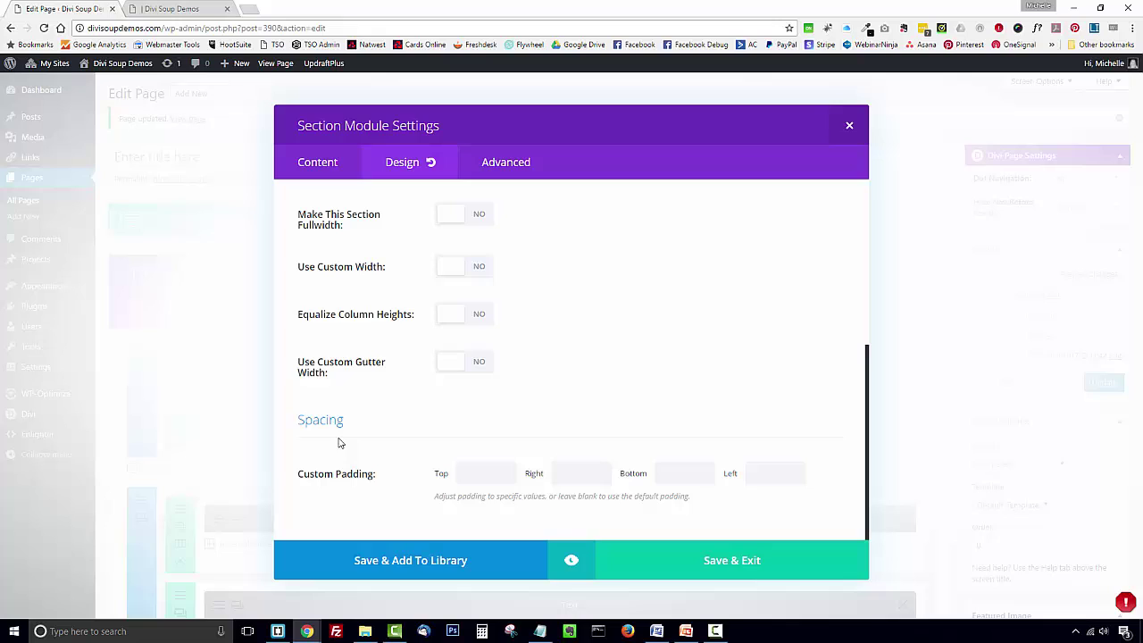
pyautogui.click(485, 473)
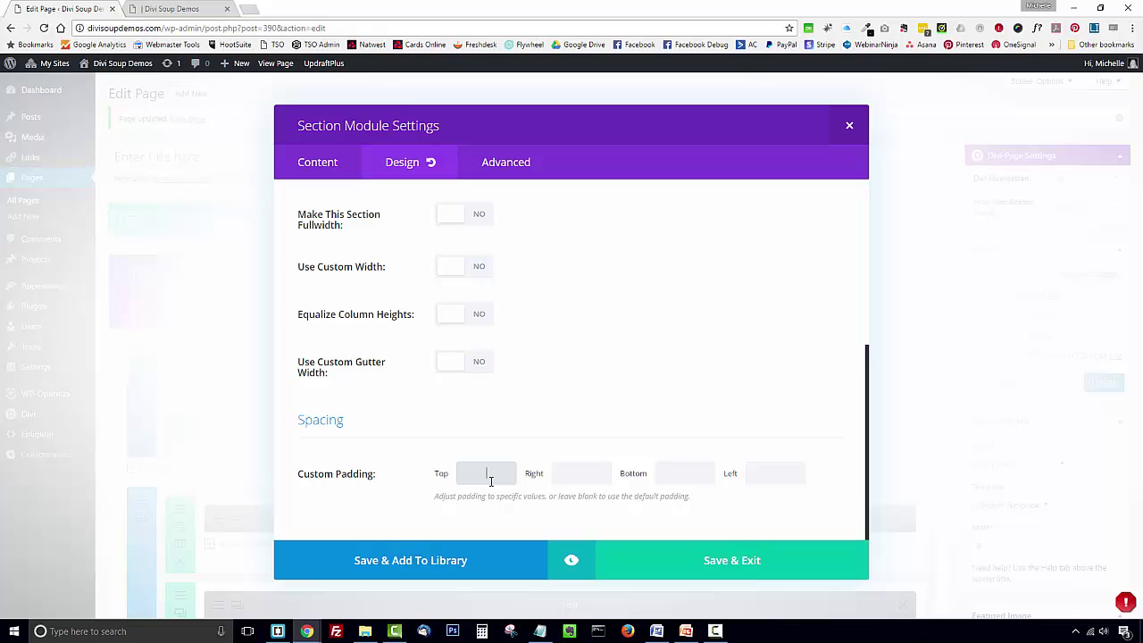
pyautogui.write('0')
pyautogui.click(676, 471)
pyautogui.write('0')
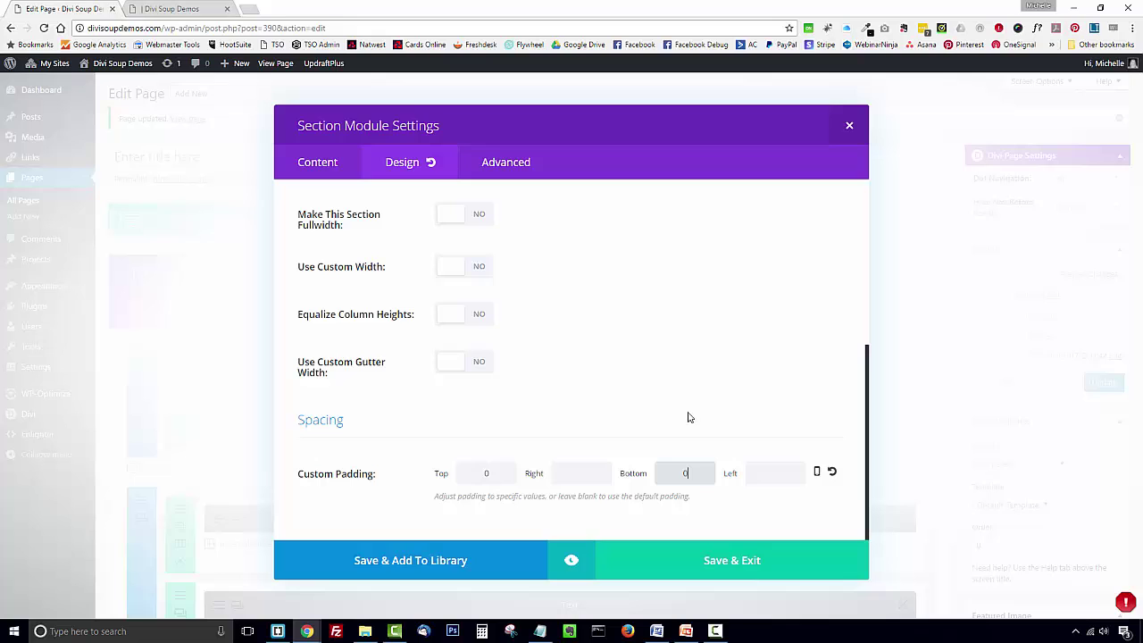
pyautogui.click(333, 169)
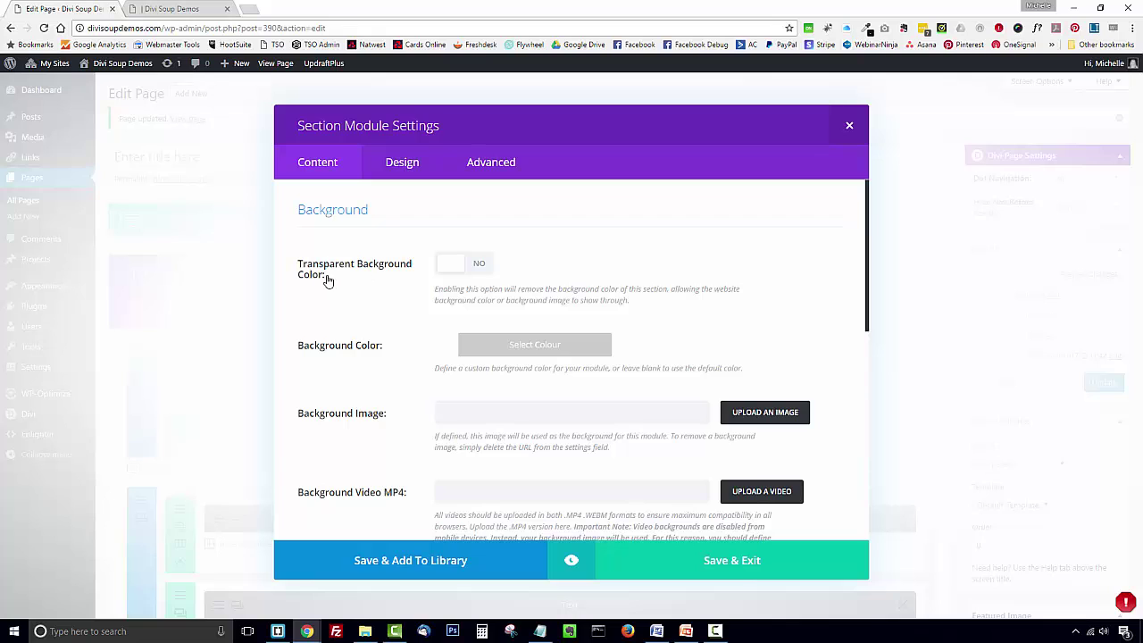
pyautogui.click(473, 273)
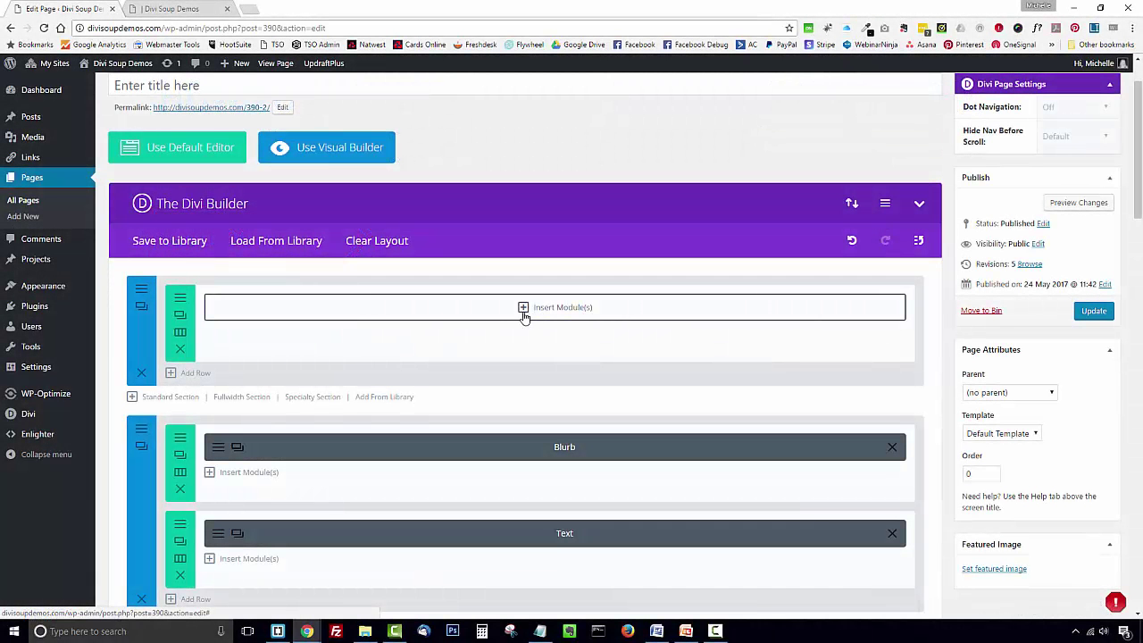
# - Make the top row fullwidth with a custom gutter width of 1
pyautogui.click(182, 302)
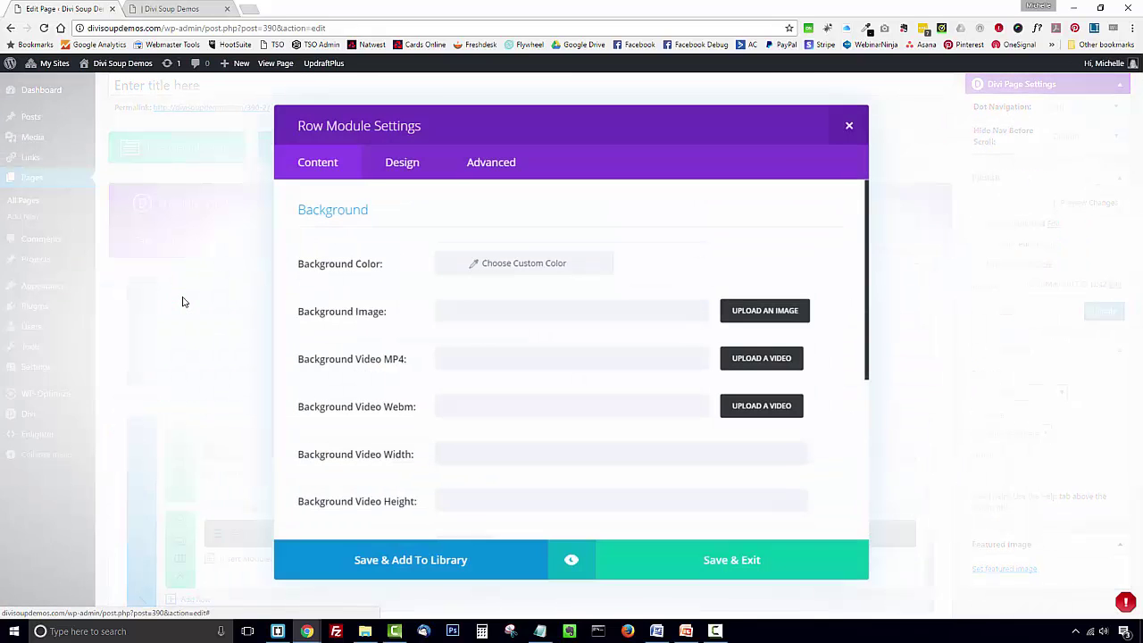
pyautogui.click(389, 168)
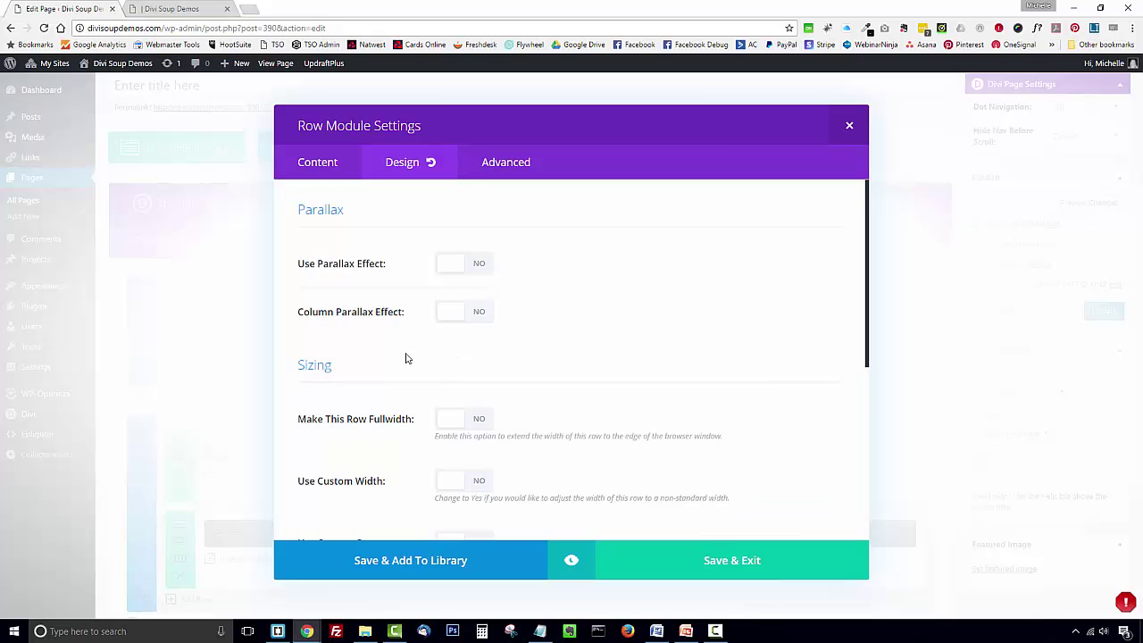
pyautogui.scroll(-1, 299, 356)
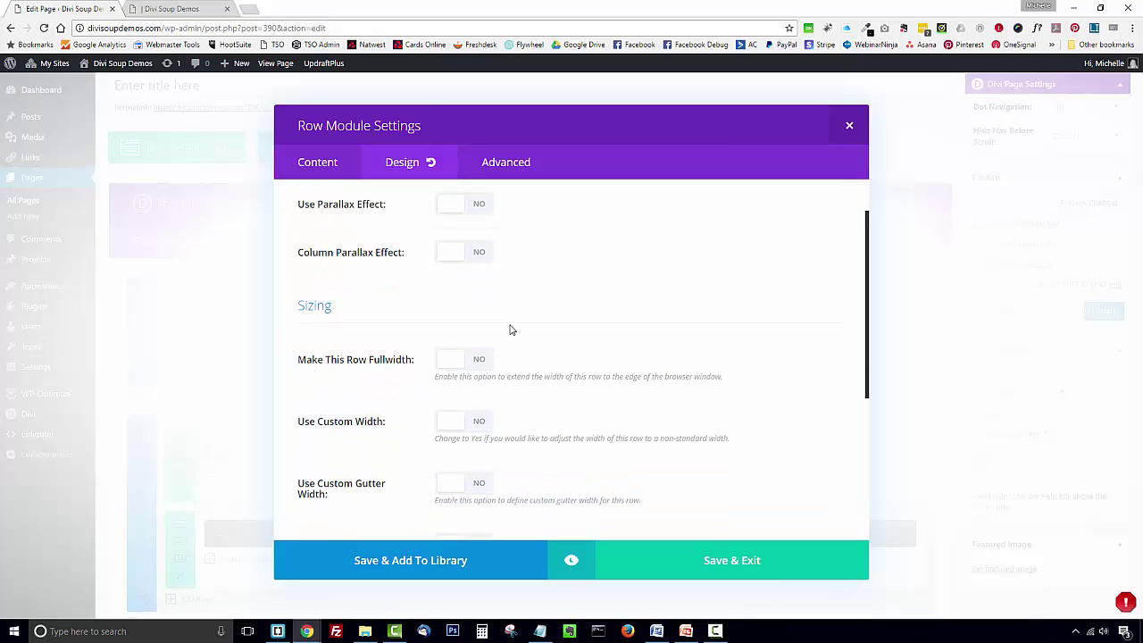
pyautogui.scroll(-1, 504, 329)
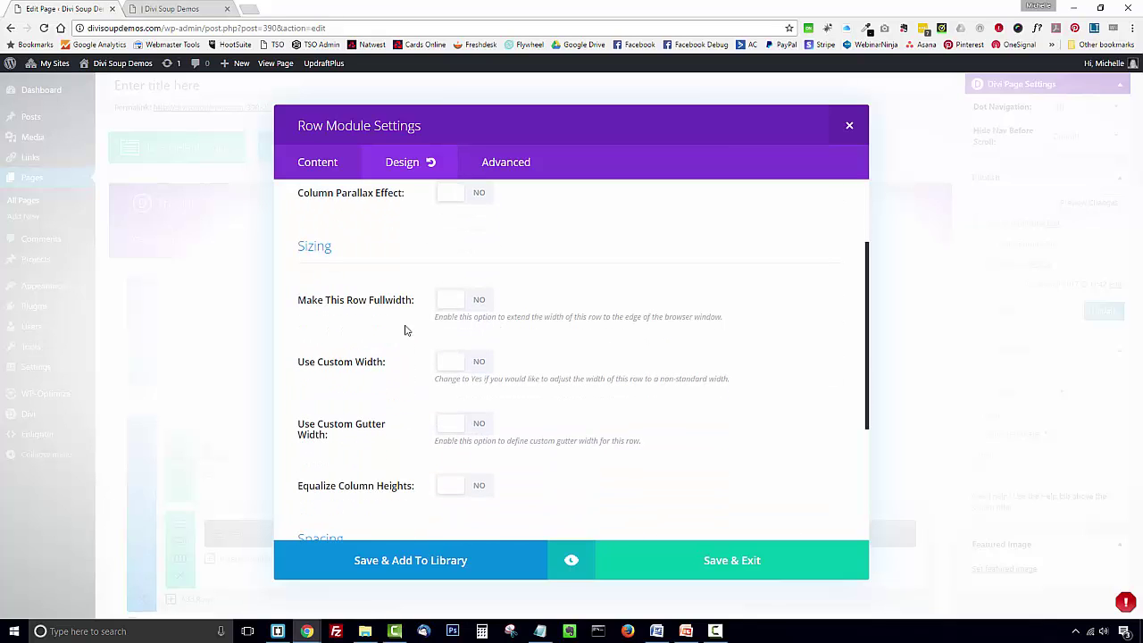
pyautogui.click(488, 306)
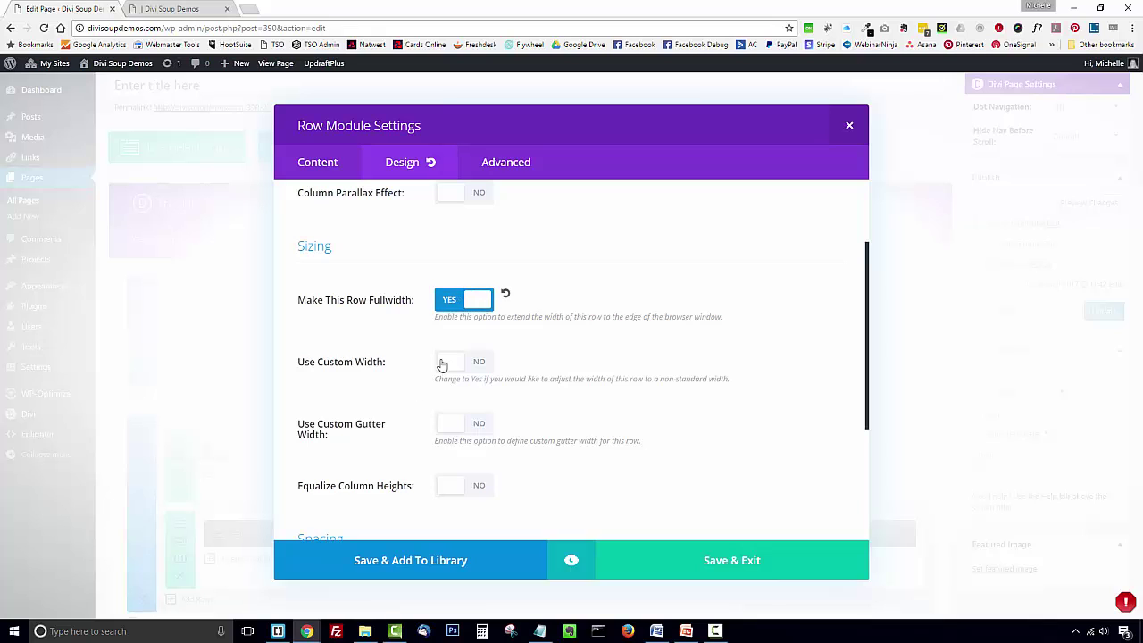
pyautogui.click(491, 429)
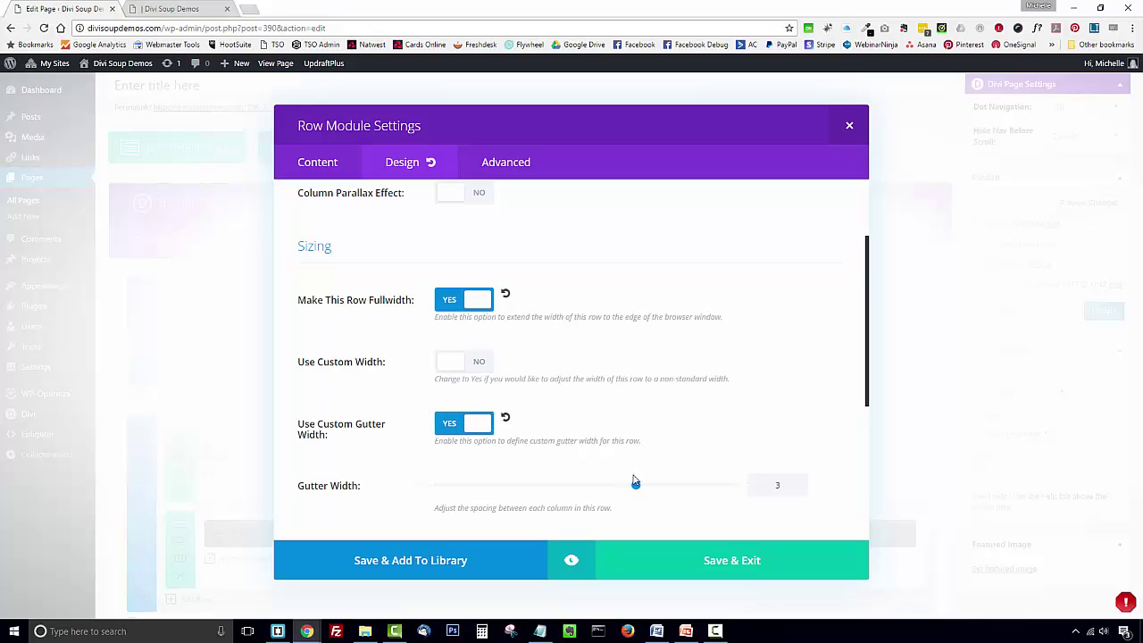
pyautogui.moveTo(537, 485); pyautogui.dragTo(439, 485)
# - Set the row's top and bottom margin, padding and column padding to 0, then save
pyautogui.scroll(-5, 585, 400)
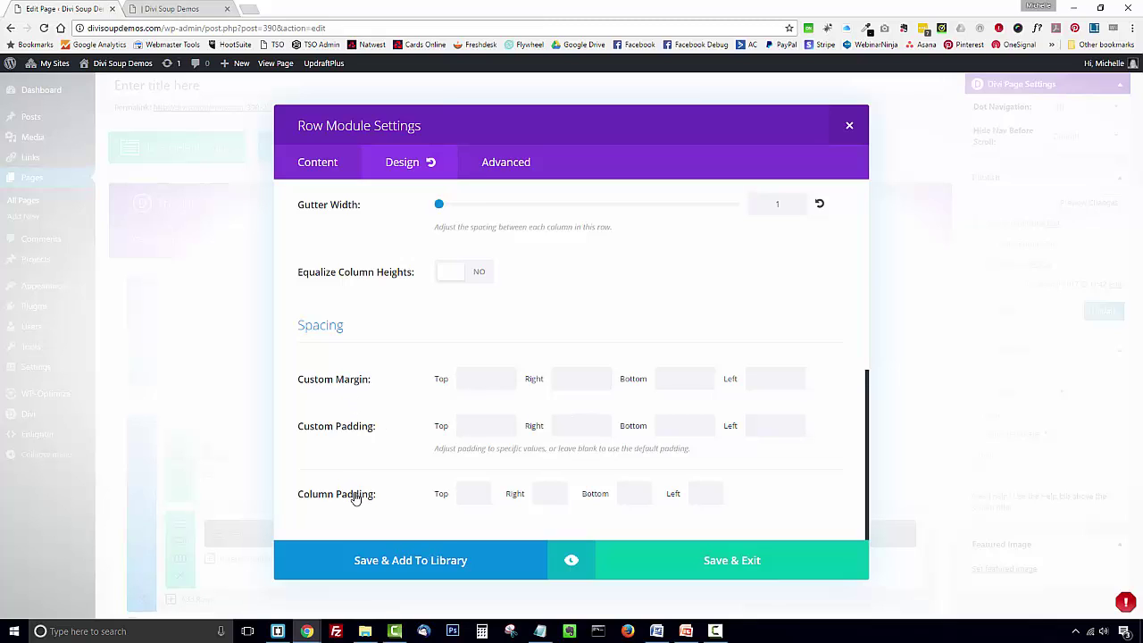
pyautogui.click(492, 378)
pyautogui.write('0')
pyautogui.click(688, 379)
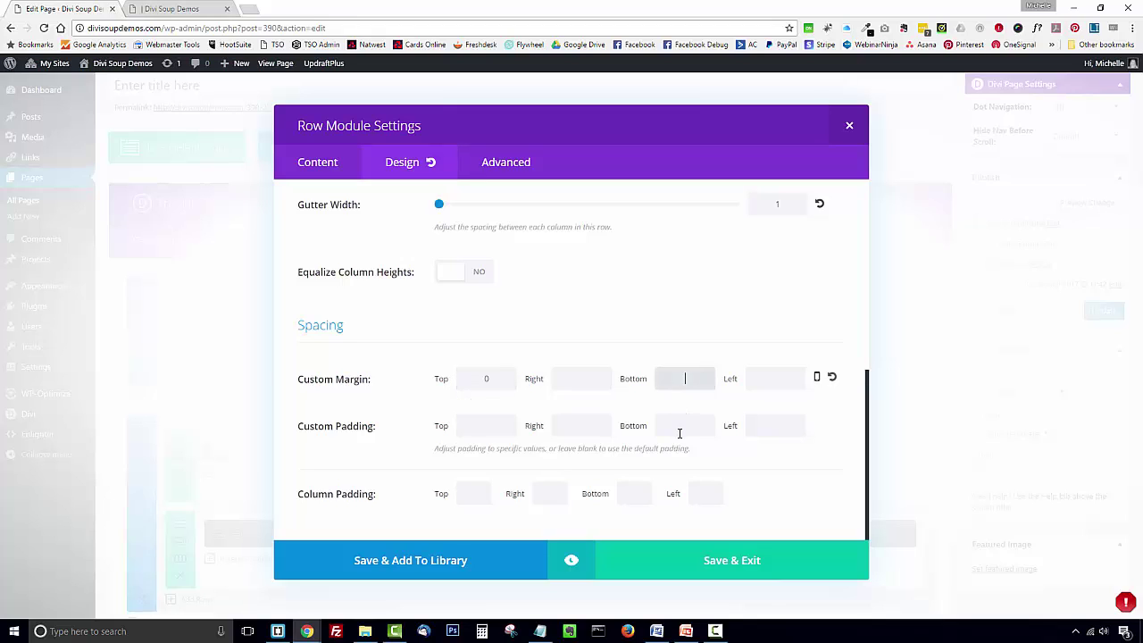
pyautogui.write('0')
pyautogui.click(684, 425)
pyautogui.write('0')
pyautogui.click(490, 426)
pyautogui.write('0')
pyautogui.click(473, 493)
pyautogui.write('0')
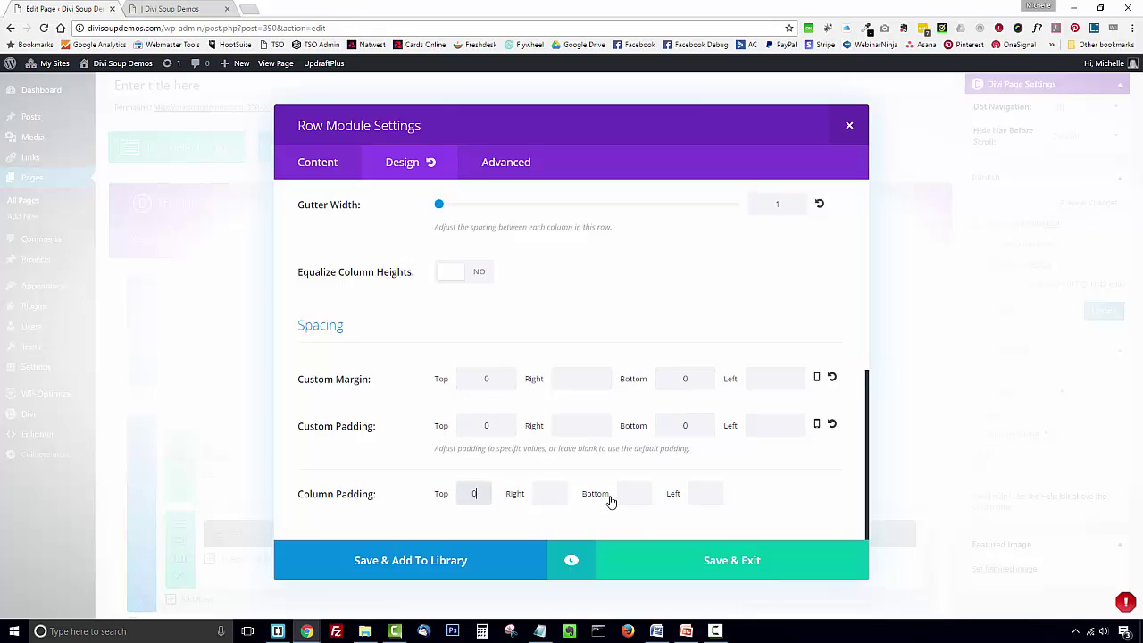
pyautogui.click(634, 495)
pyautogui.write('0')
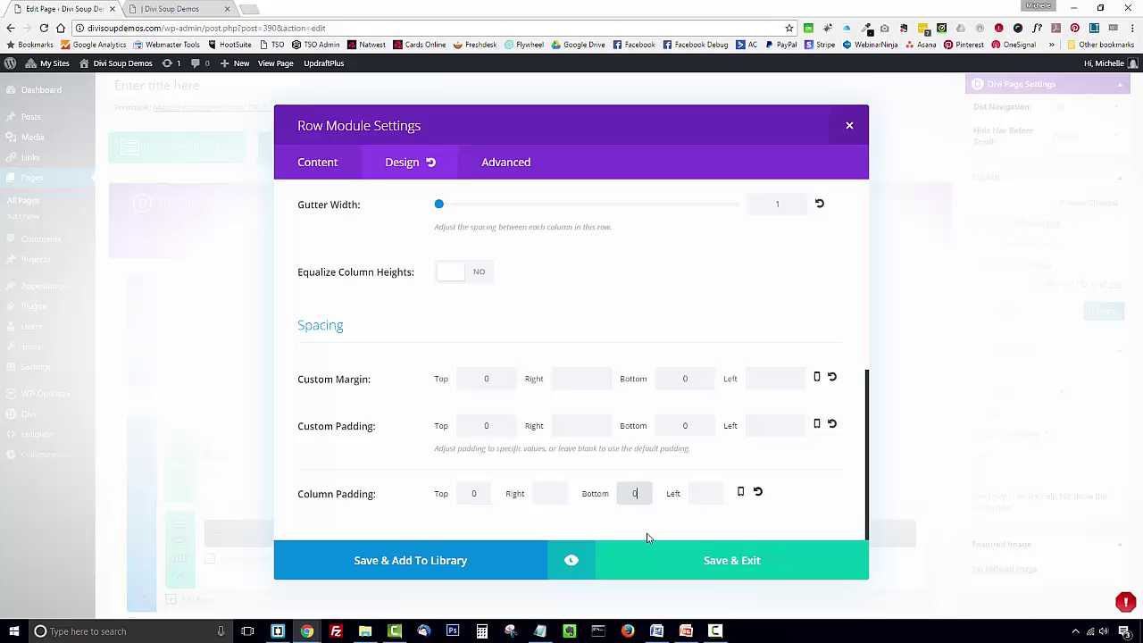
pyautogui.click(712, 561)
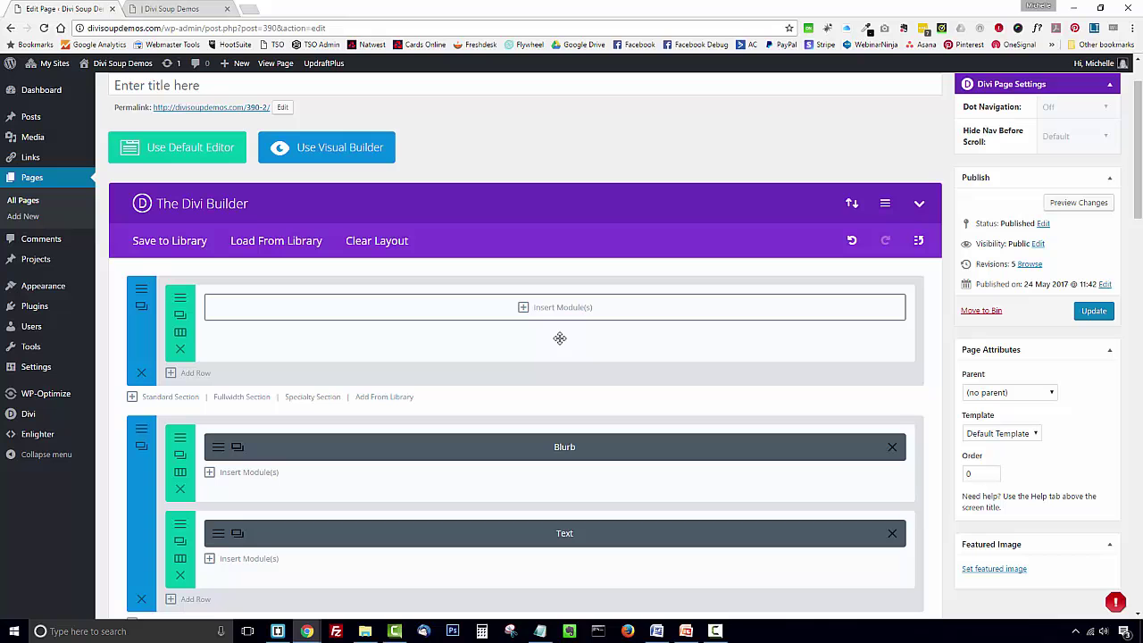
# - Insert a Toggle module into the top row and give it the CSS class ds-top-toggle
pyautogui.click(548, 307)
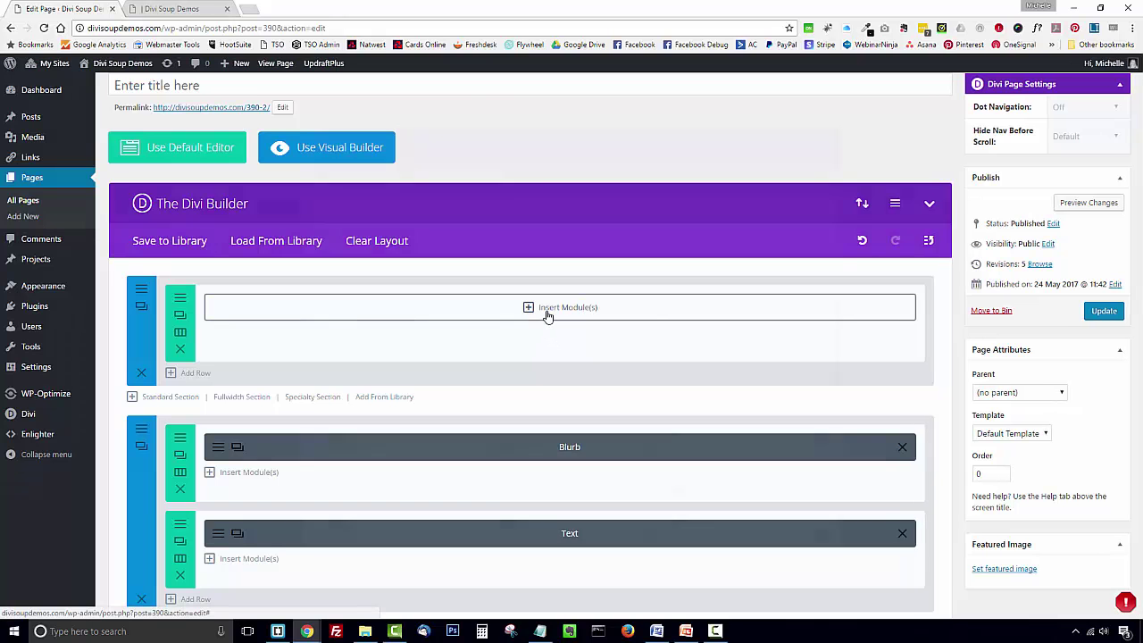
pyautogui.scroll(-3, 548, 316)
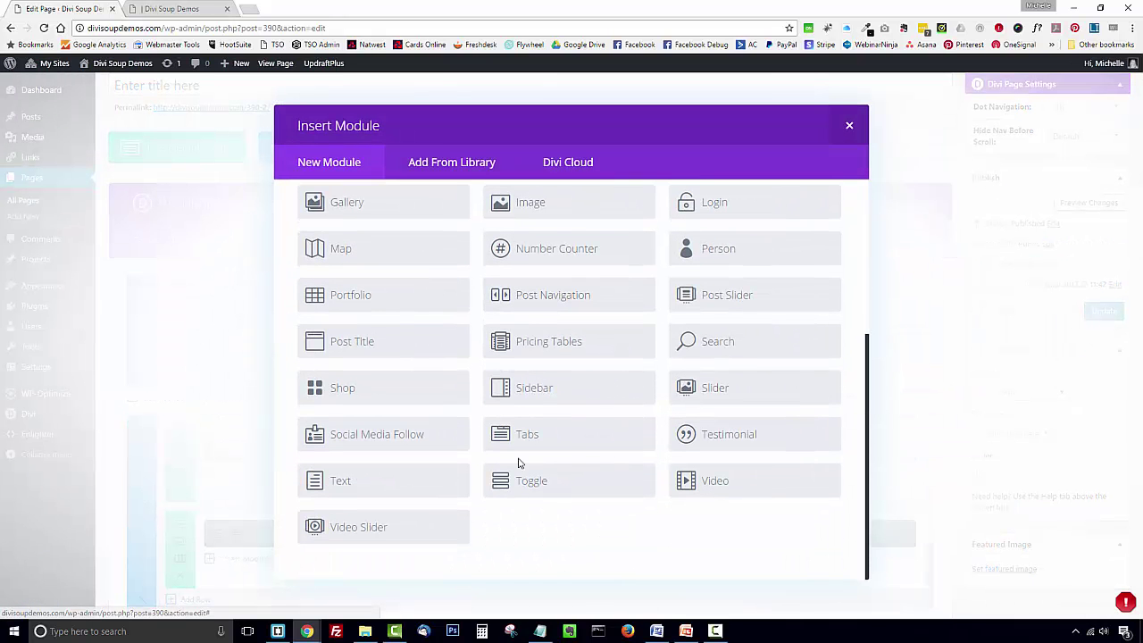
pyautogui.click(566, 494)
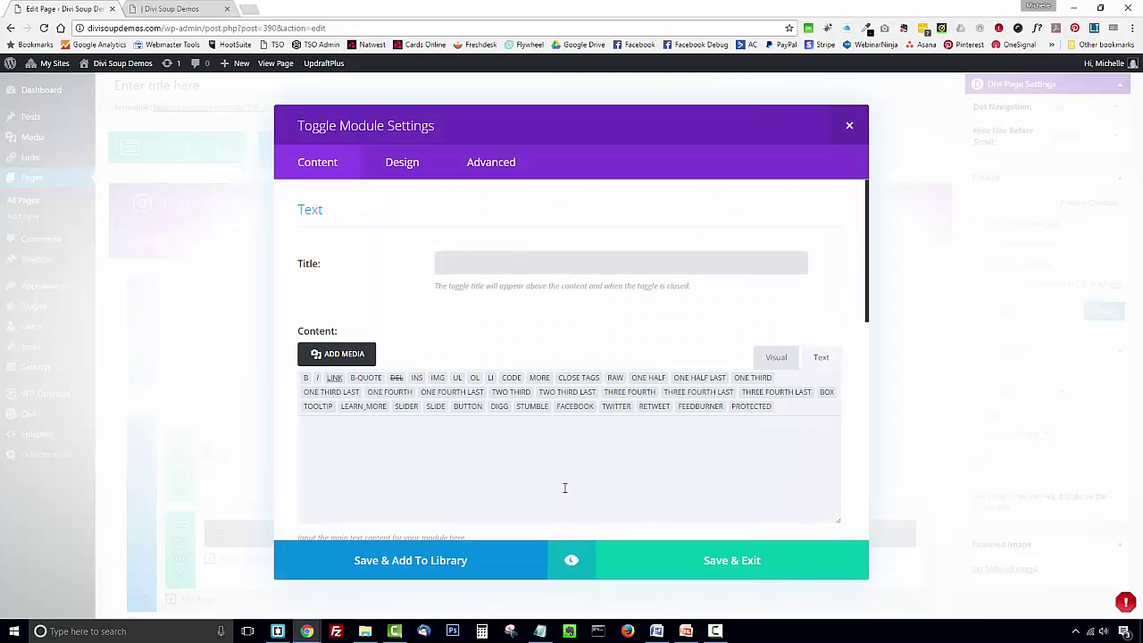
pyautogui.click(490, 164)
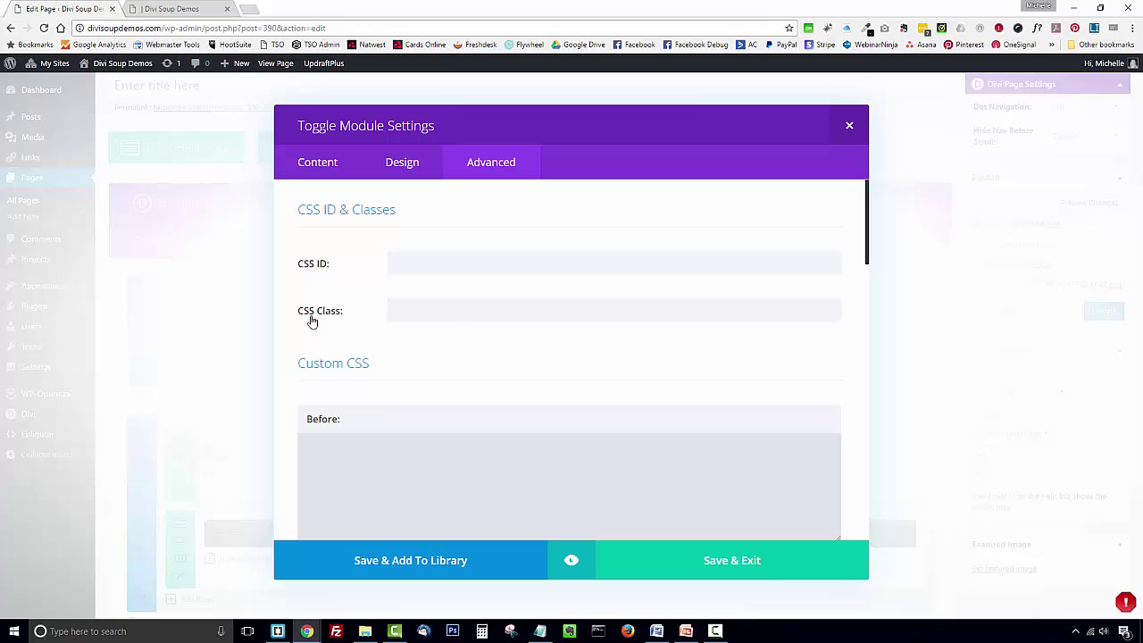
pyautogui.click(464, 311)
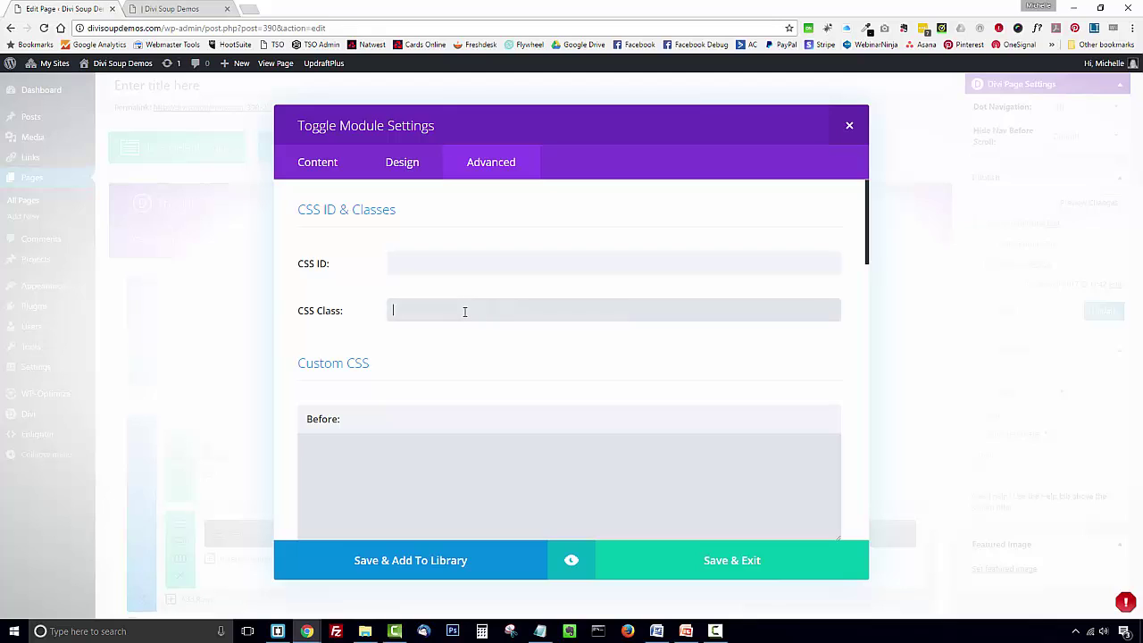
pyautogui.write('ds-top-toggle')
# - Set the toggle's Icon Color to the white (#ffffff) custom swatch
pyautogui.click(403, 162)
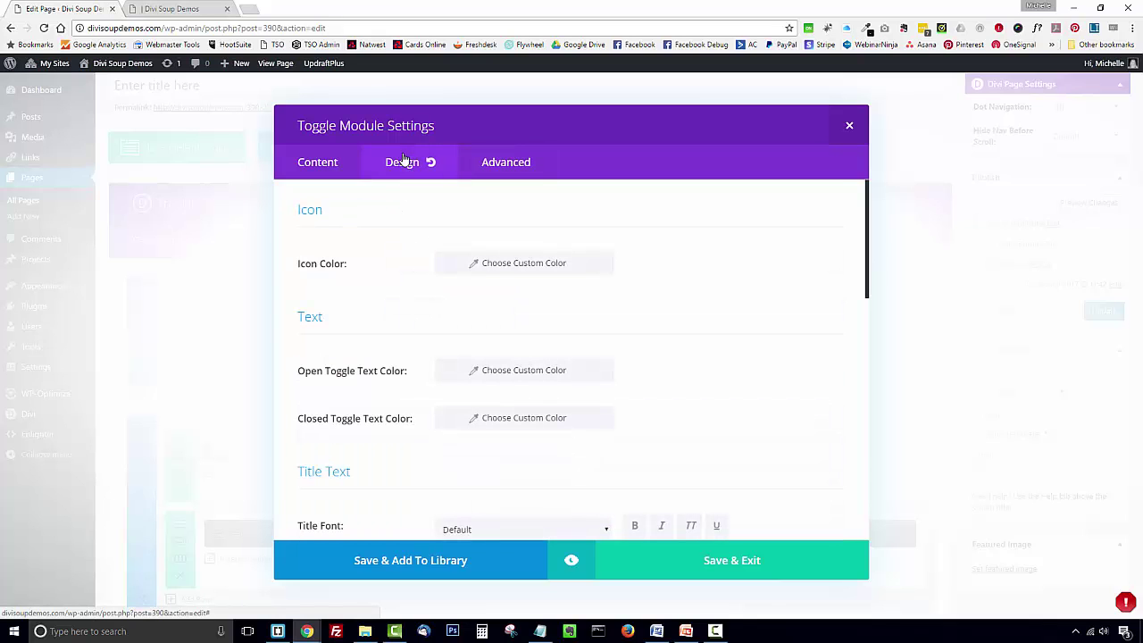
pyautogui.click(502, 273)
pyautogui.click(460, 408)
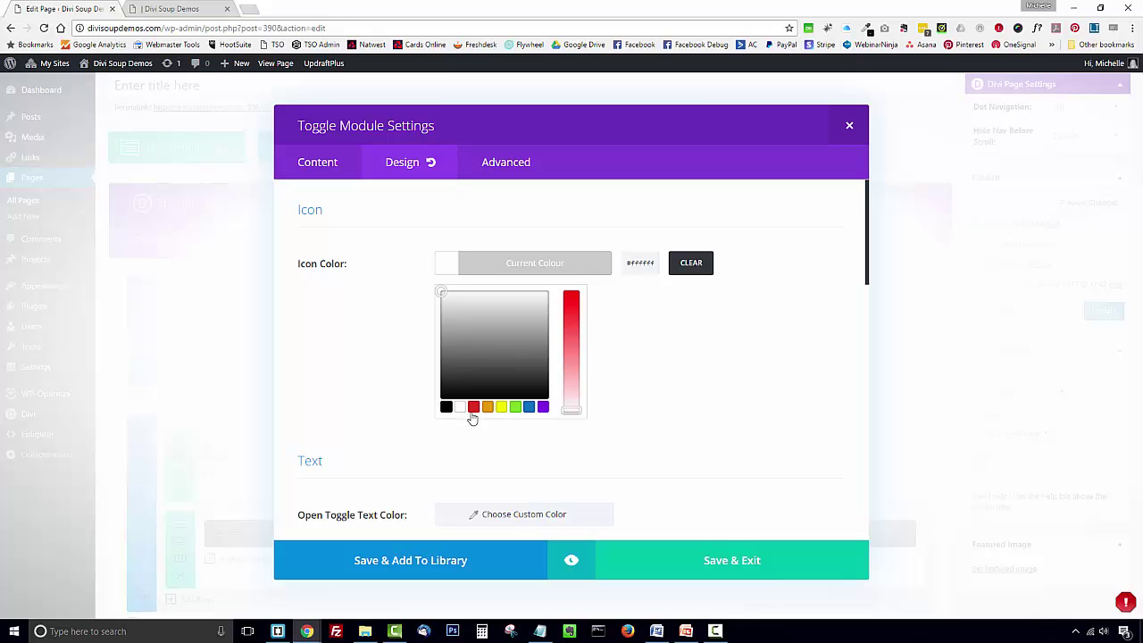
pyautogui.scroll(-4, 681, 300)
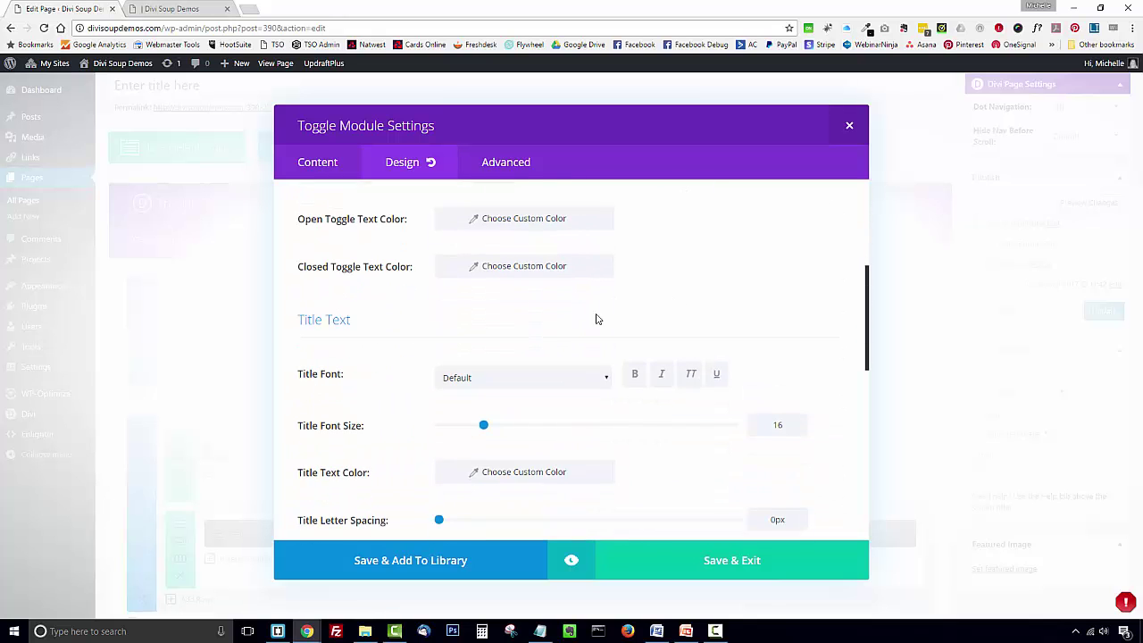
pyautogui.scroll(2, 681, 317)
pyautogui.scroll(-4, 681, 316)
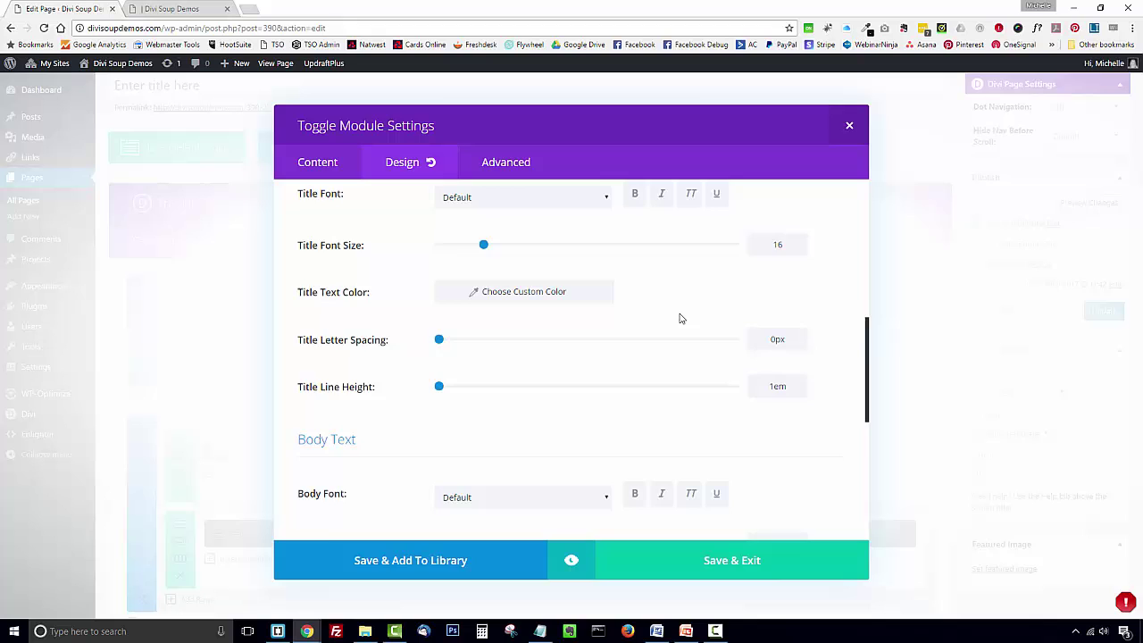
pyautogui.scroll(-3, 679, 319)
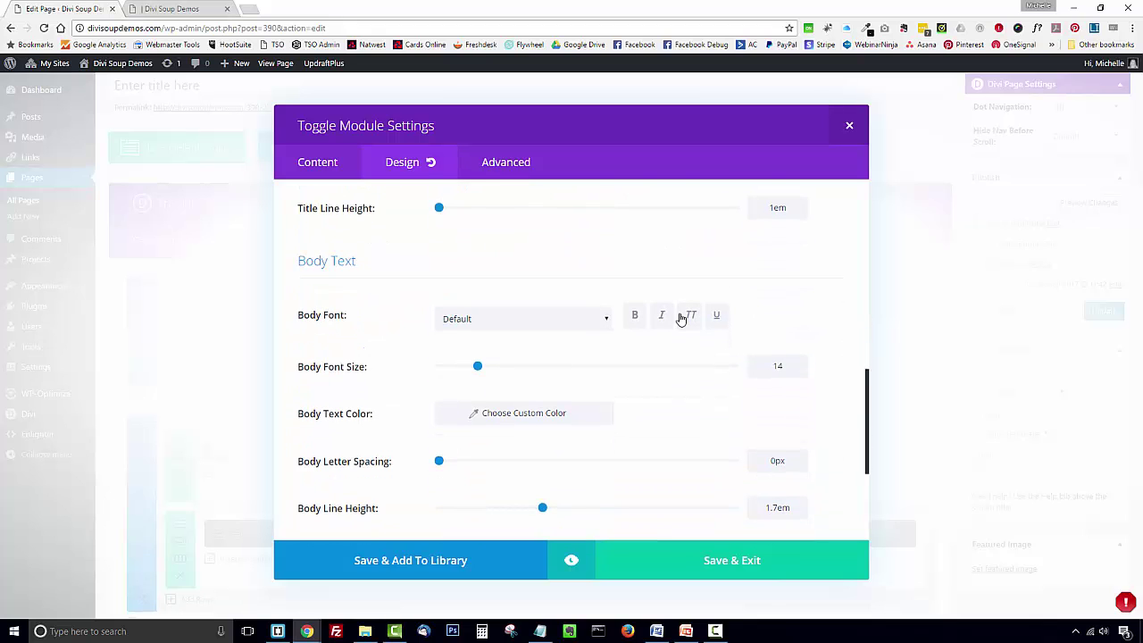
pyautogui.scroll(3, 679, 316)
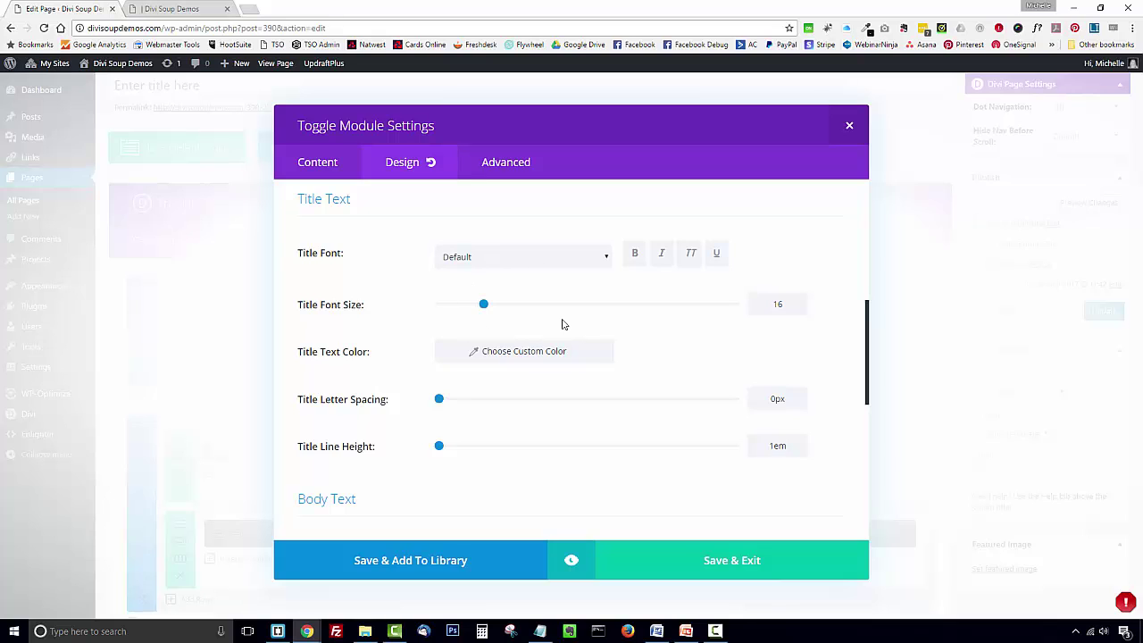
pyautogui.click(317, 169)
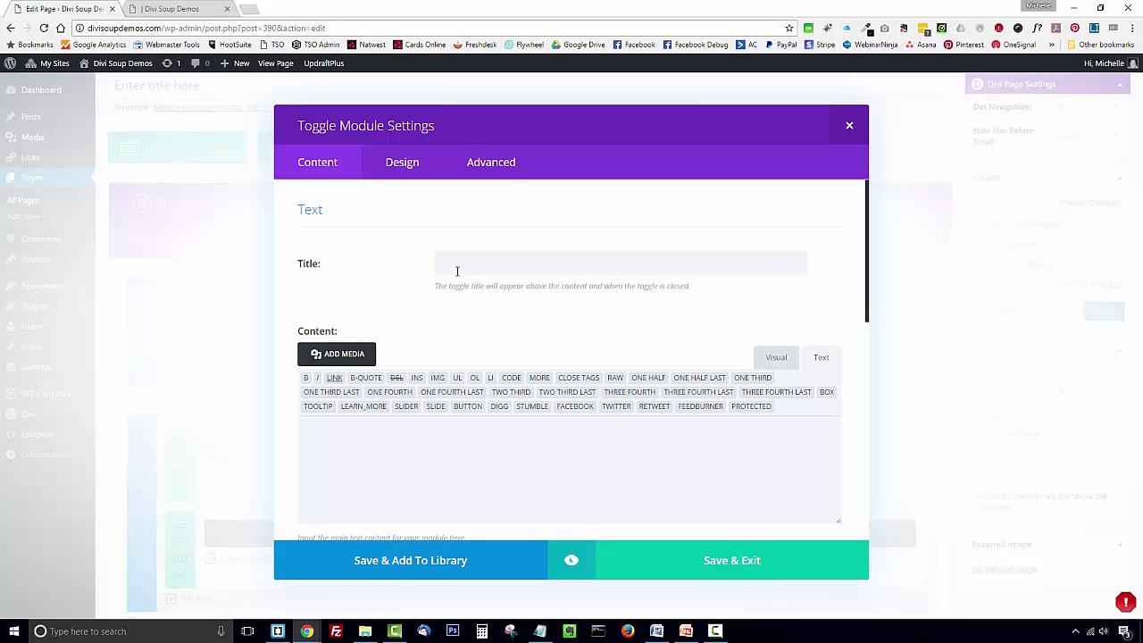
# - Set the Open Toggle Background to dark grey #282828 and copy its hex value
pyautogui.scroll(-5, 458, 272)
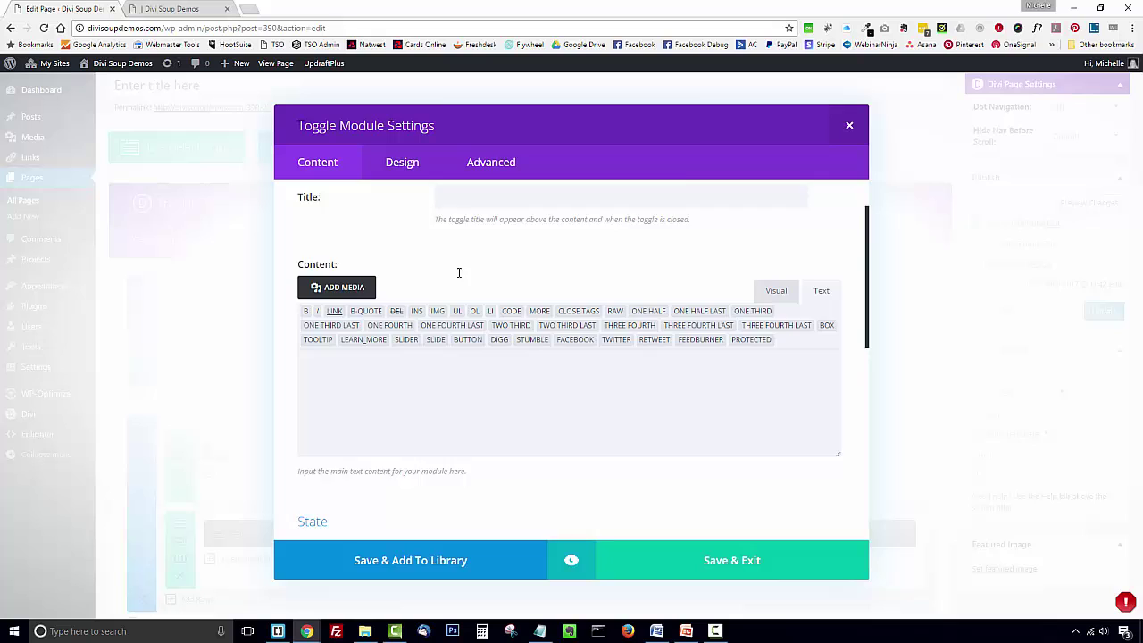
pyautogui.scroll(-1, 458, 277)
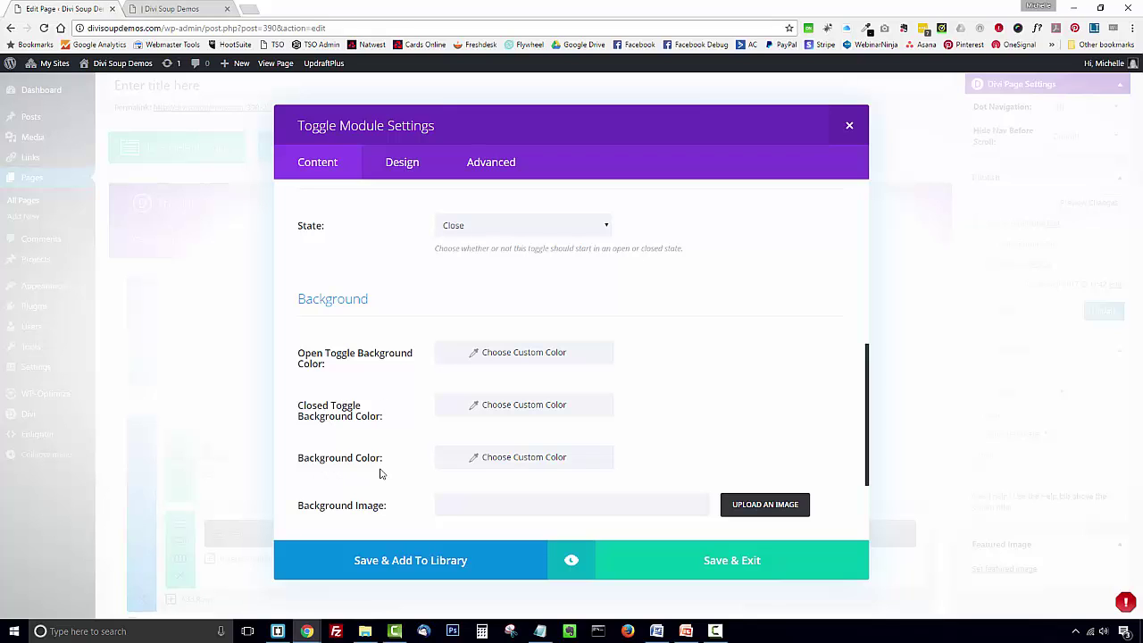
pyautogui.click(577, 364)
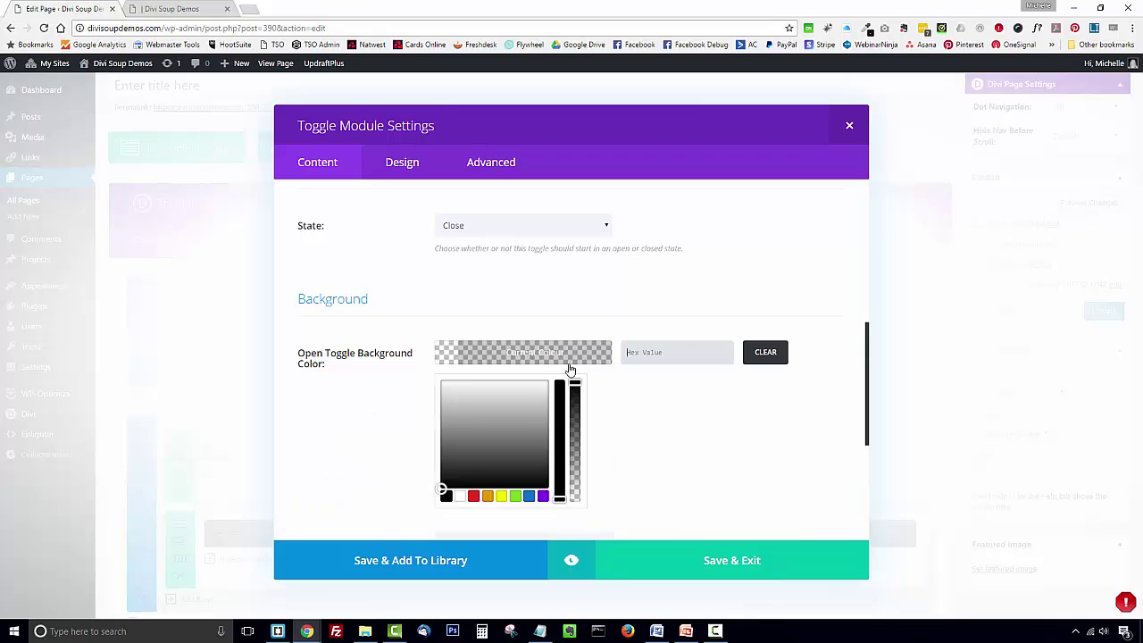
pyautogui.click(444, 474)
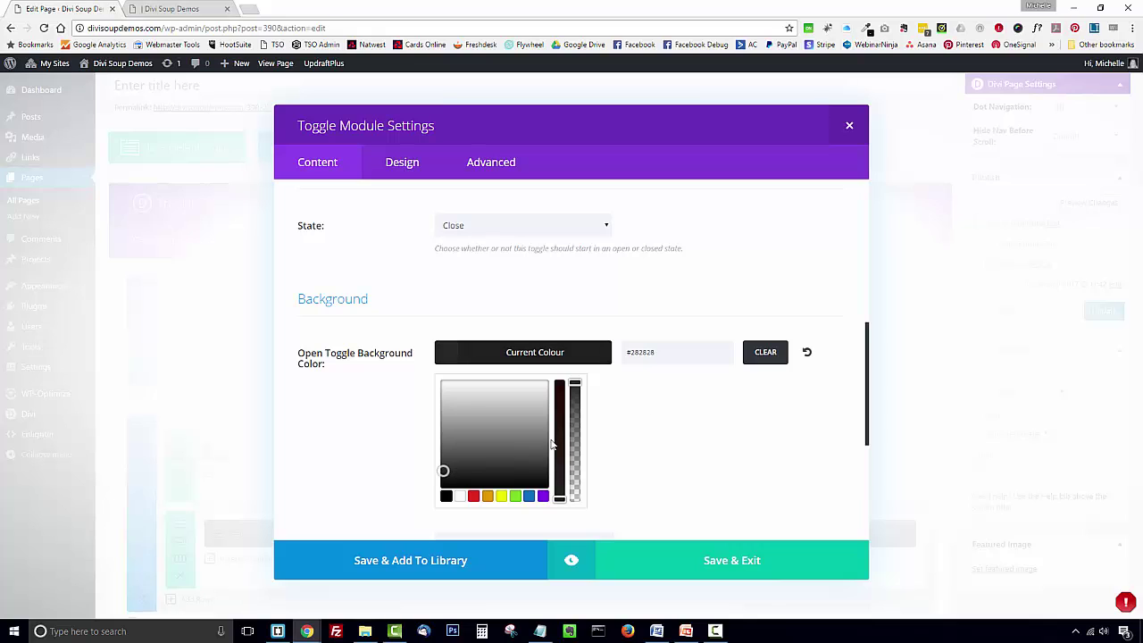
pyautogui.click(650, 348)
pyautogui.hotkey('ctrl', 'c')
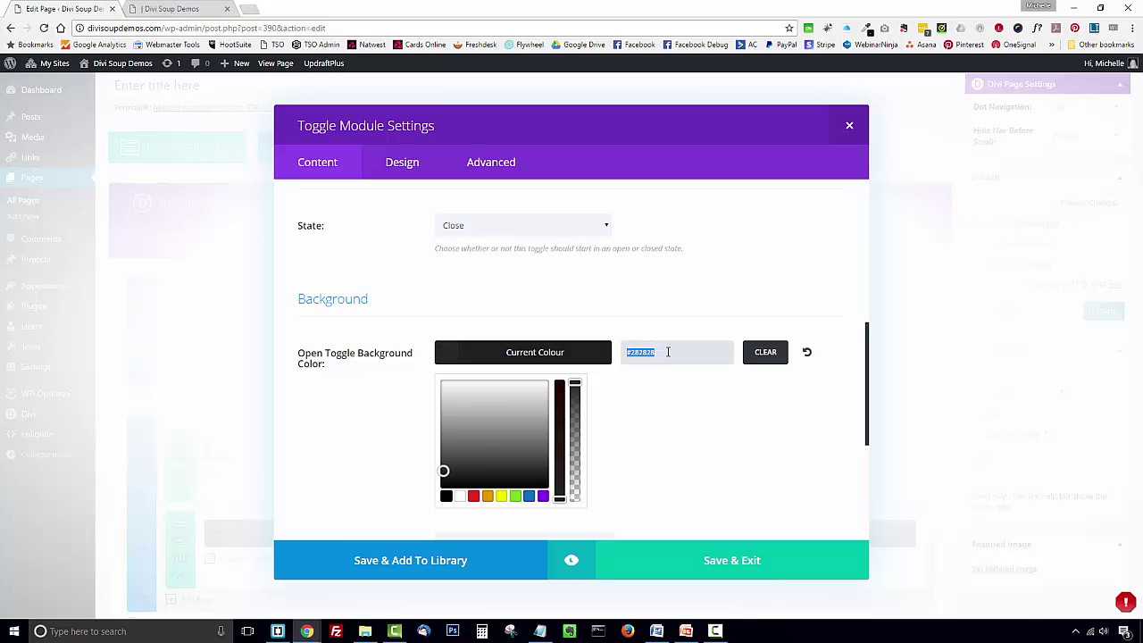
pyautogui.click(702, 416)
# - Paste #282828 as the Closed Toggle Background and the main Background Color
pyautogui.scroll(-1, 661, 420)
pyautogui.click(602, 429)
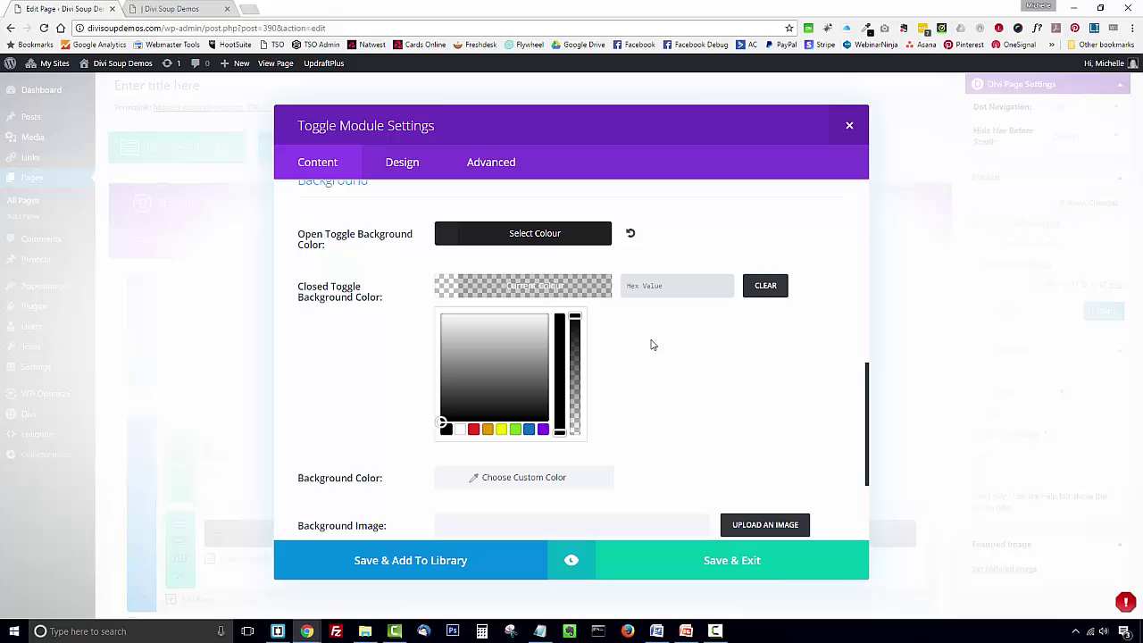
pyautogui.hotkey('ctrl', 'v')
pyautogui.click(573, 482)
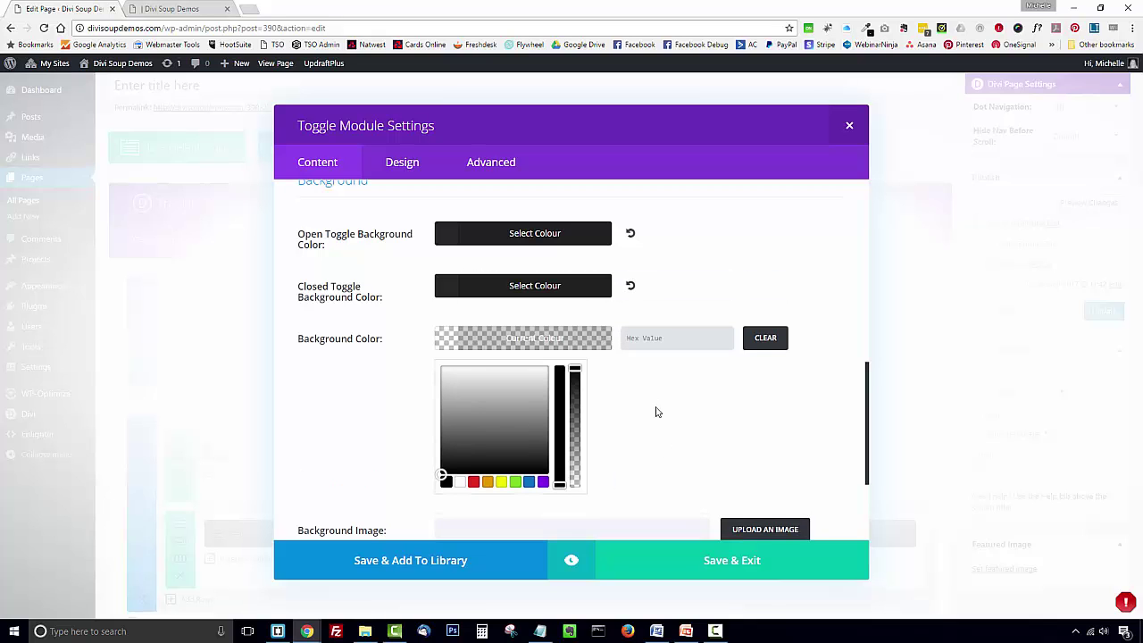
pyautogui.hotkey('ctrl', 'v')
# - Paste the prepared three-column shortcode markup into the enlarged toggle Content editor
pyautogui.scroll(-2, 679, 408)
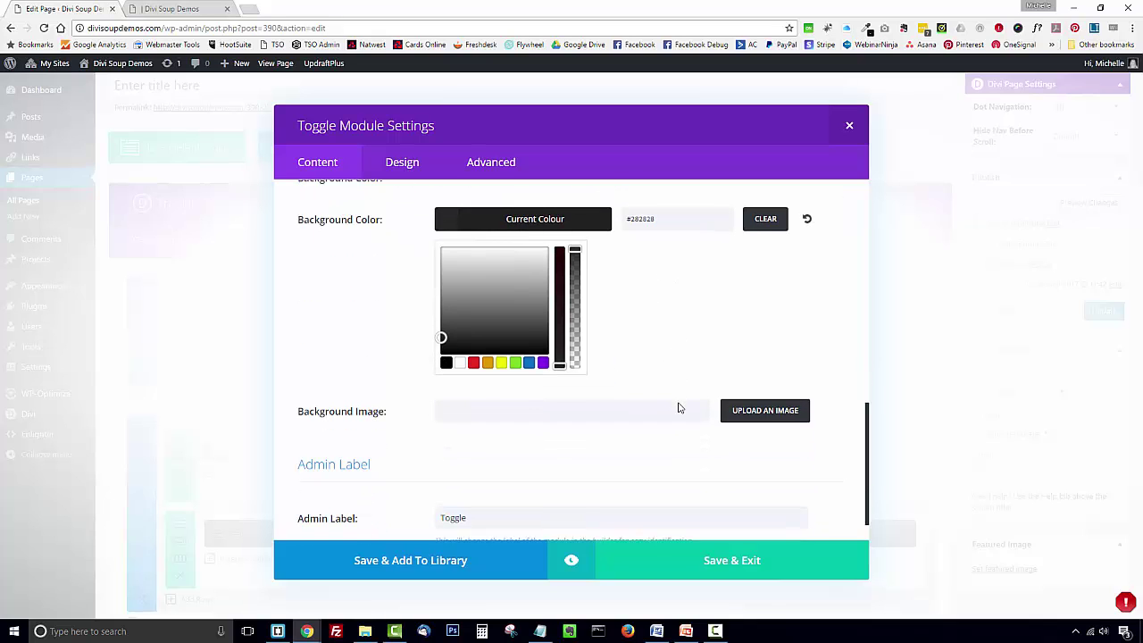
pyautogui.scroll(5, 677, 406)
pyautogui.scroll(3, 676, 402)
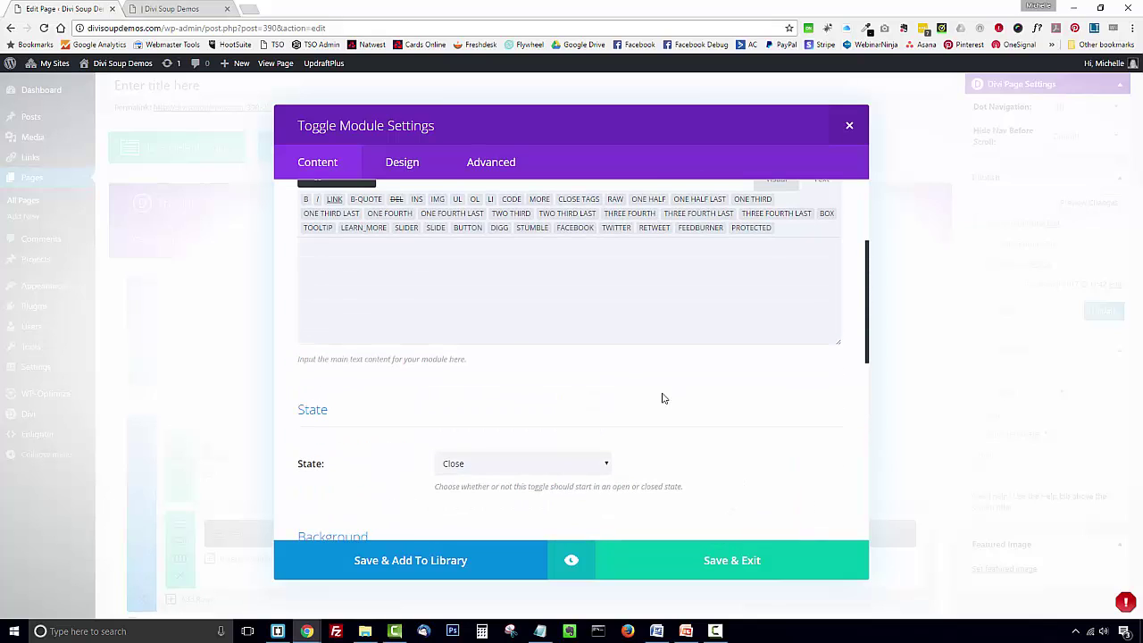
pyautogui.click(332, 261)
pyautogui.moveTo(839, 345); pyautogui.dragTo(841, 433)
pyautogui.scroll(1, 589, 342)
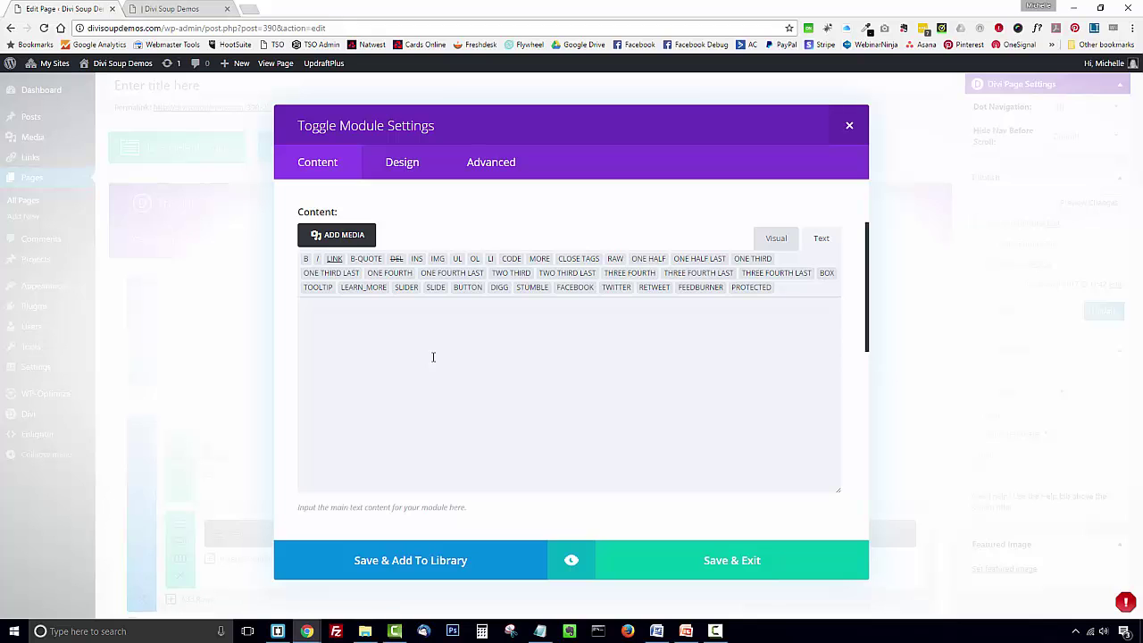
pyautogui.hotkey('ctrl', 'v')
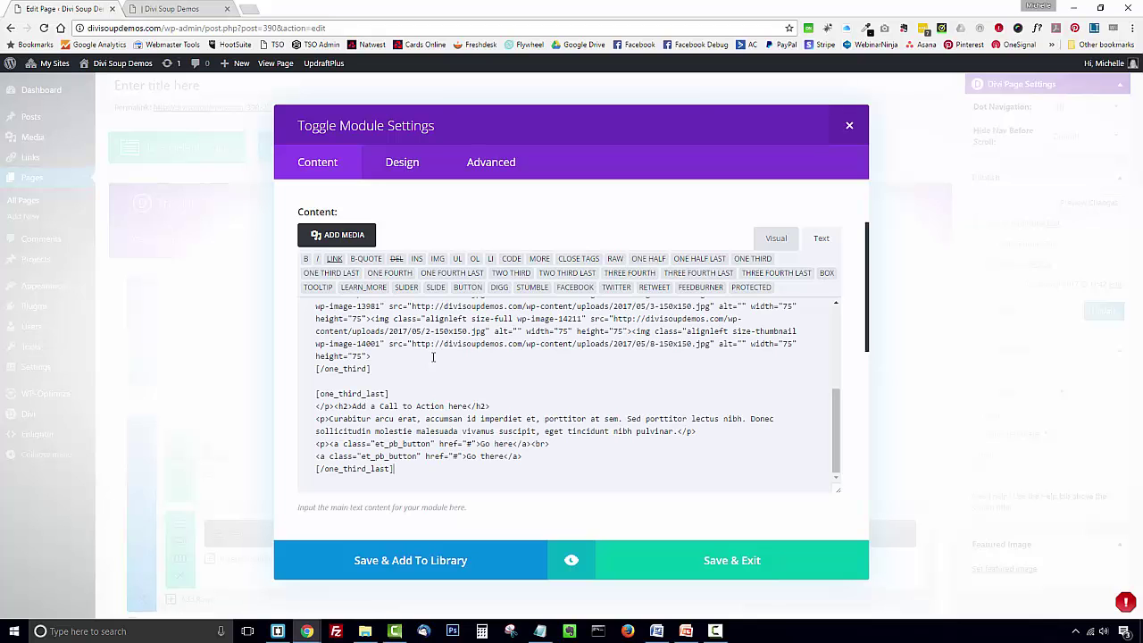
pyautogui.scroll(3, 483, 366)
pyautogui.scroll(4, 483, 366)
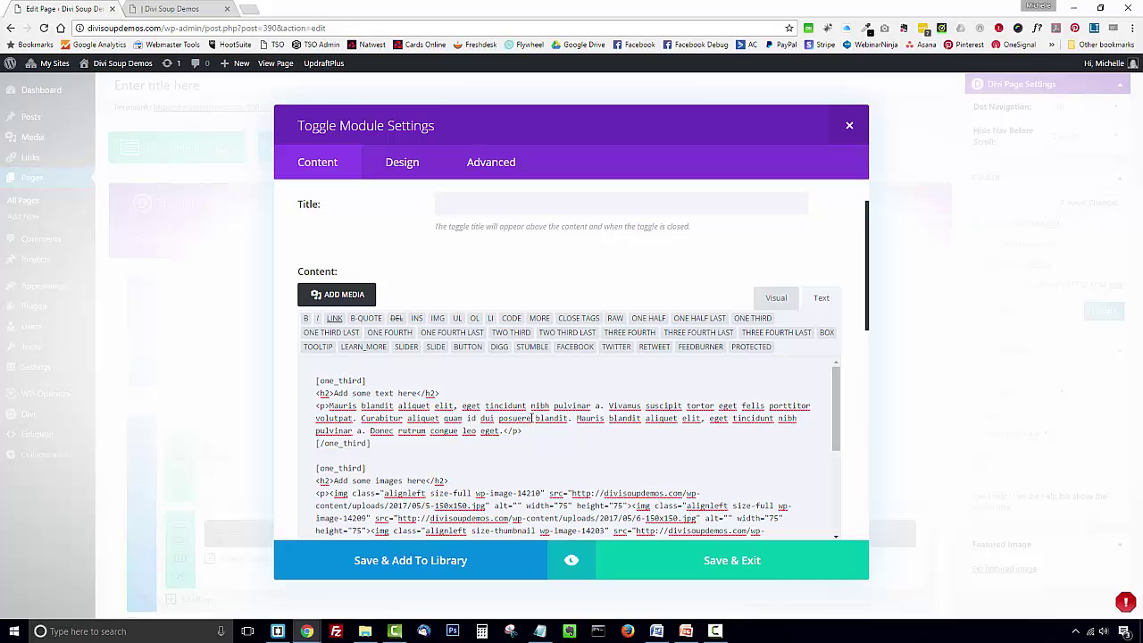
# - Save the Toggle module, preview the page, and expand the dark top bar to check its panel
pyautogui.click(708, 561)
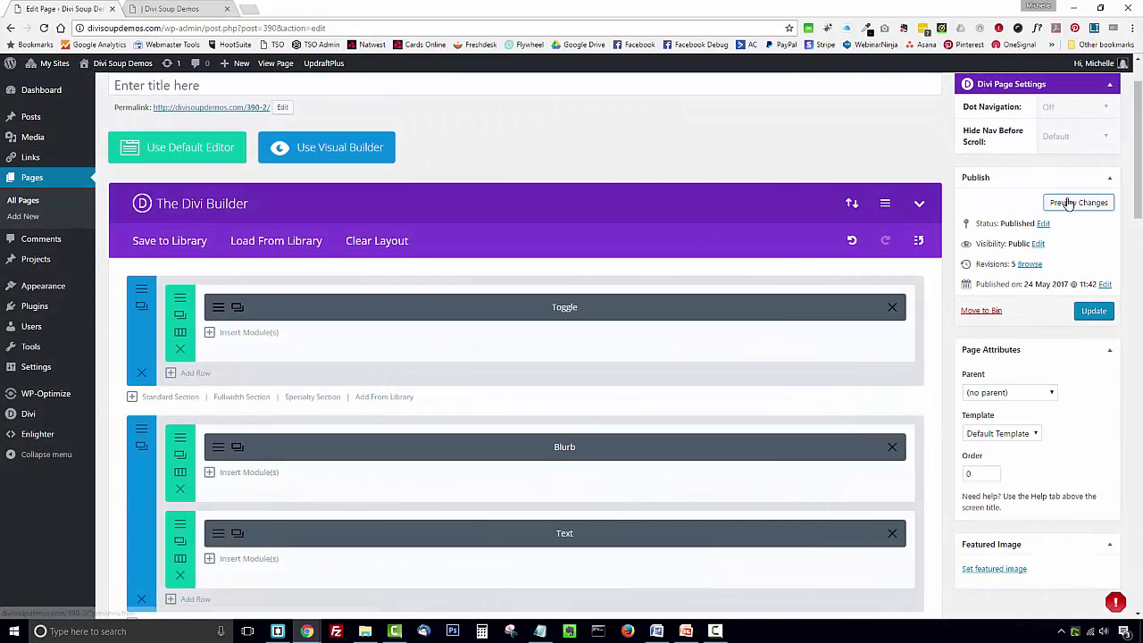
pyautogui.click(1070, 204)
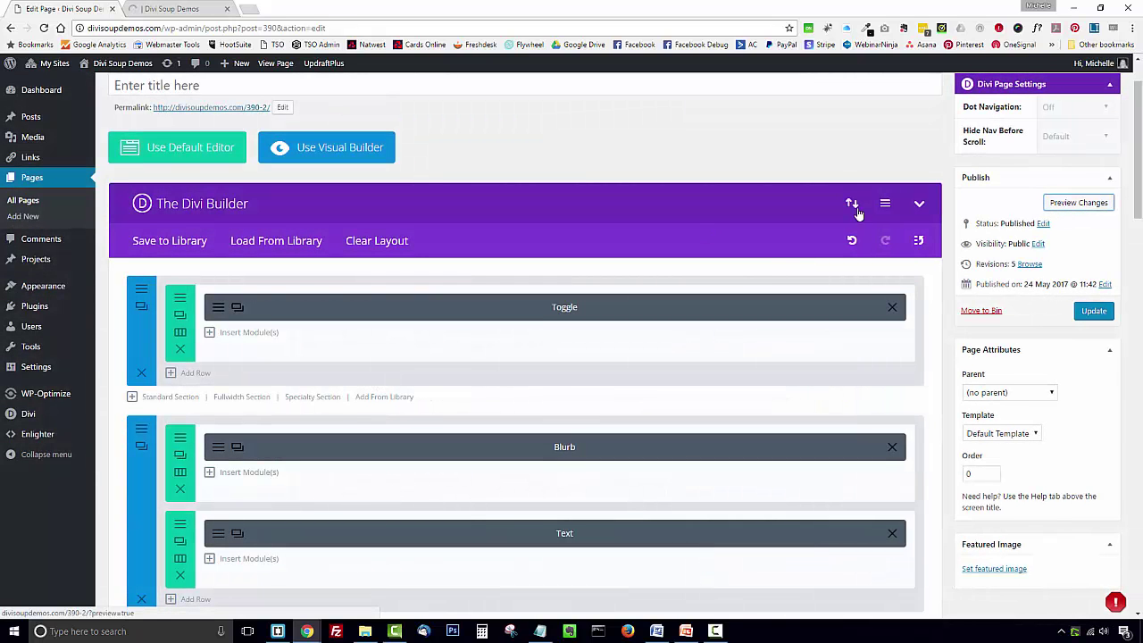
pyautogui.click(155, 13)
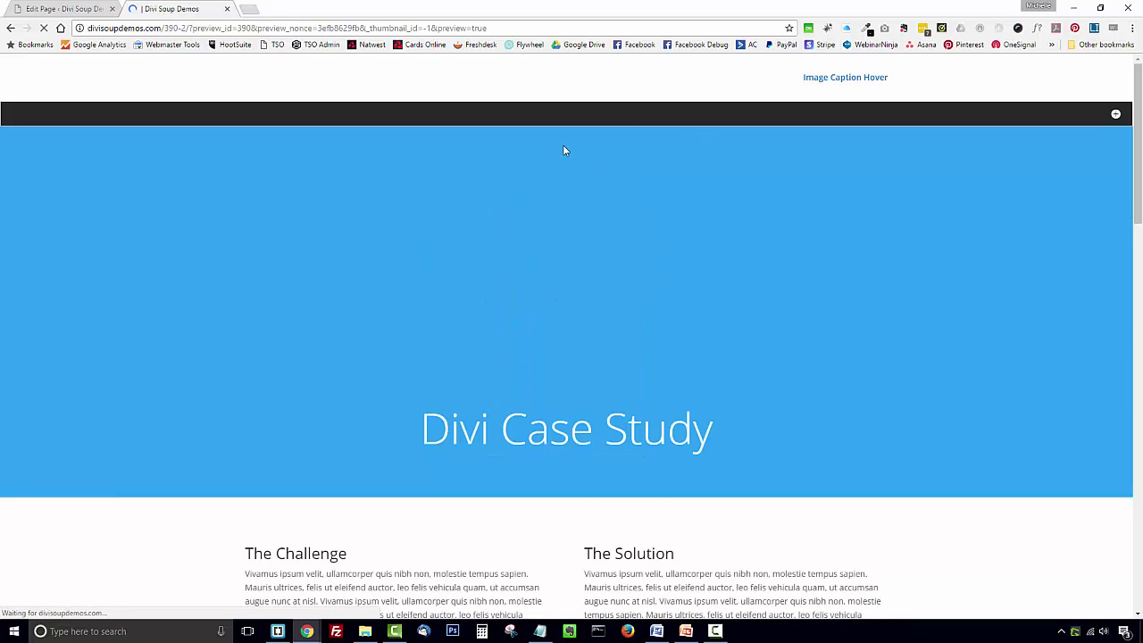
pyautogui.click(1115, 115)
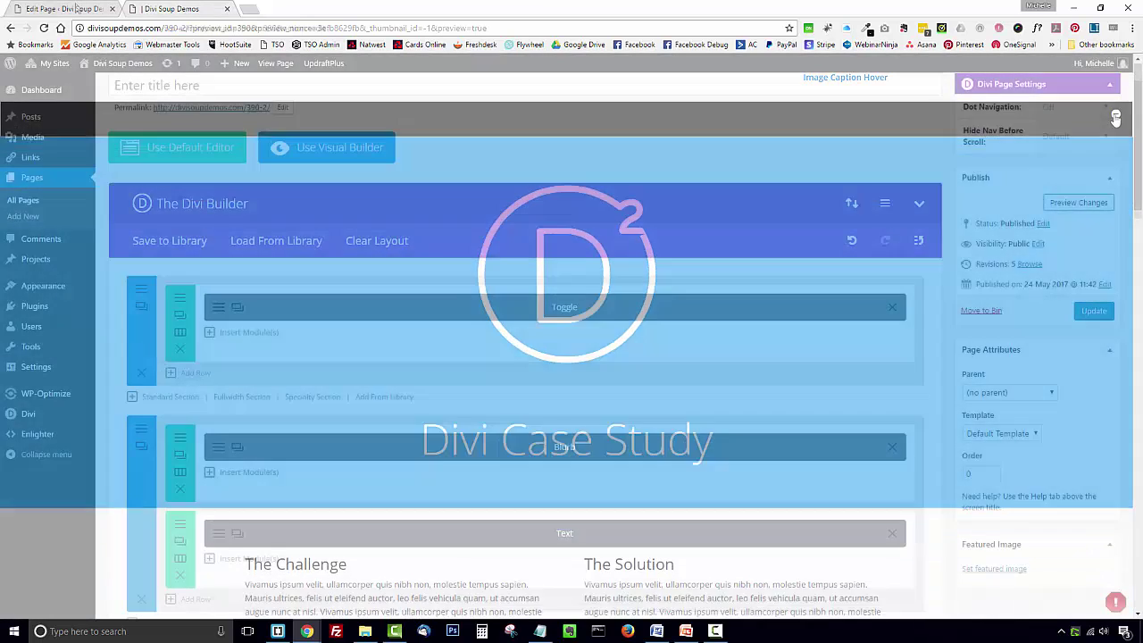
pyautogui.click(76, 7)
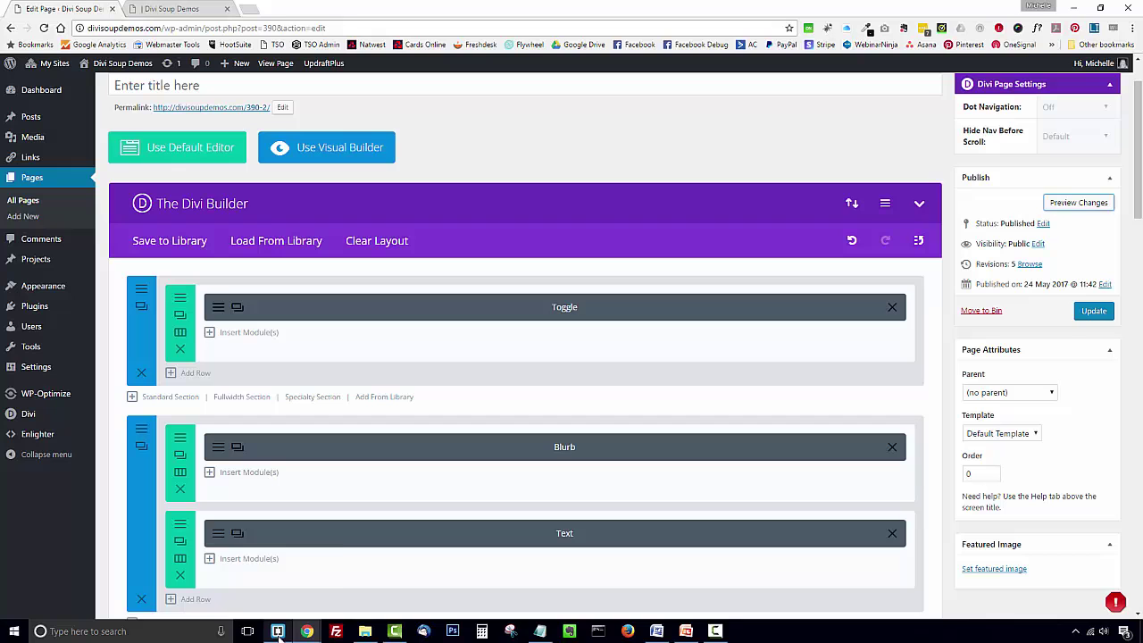
# - Bring up css.css in Brackets and highlight the .ds-top-toggle-section positioning rule
pyautogui.moveTo(279, 632)
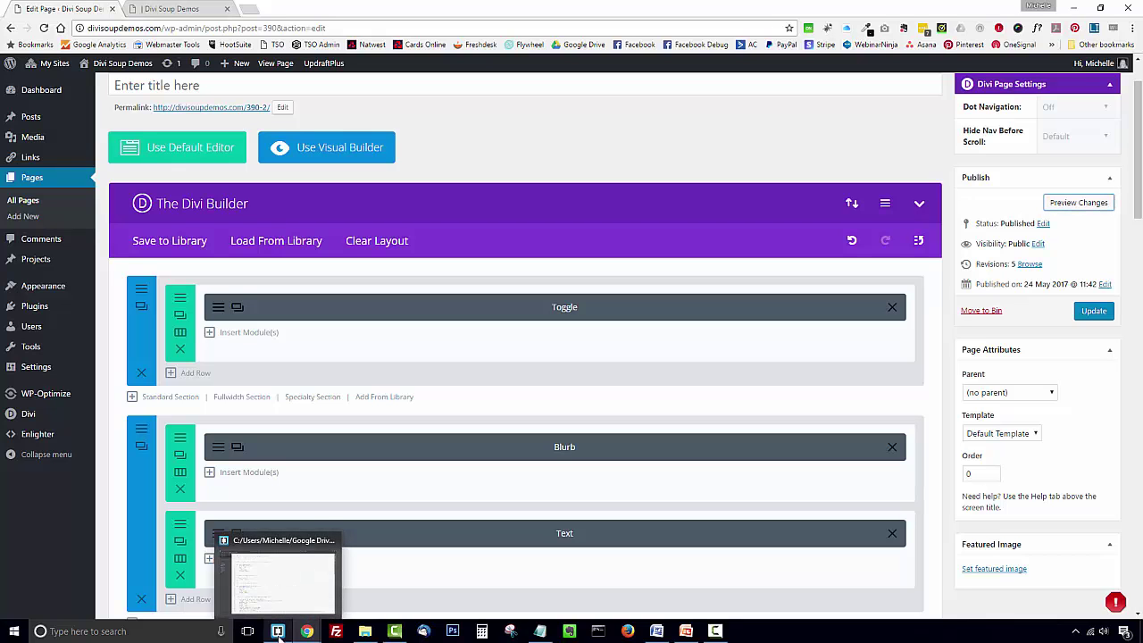
pyautogui.click(278, 631)
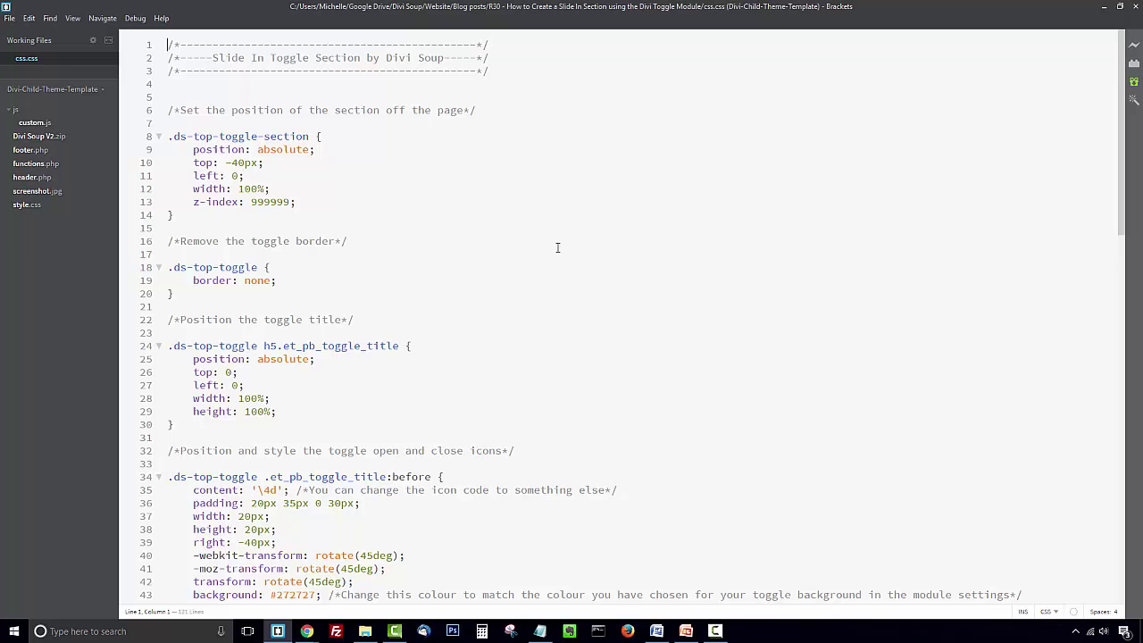
pyautogui.moveTo(179, 215); pyautogui.dragTo(158, 165)
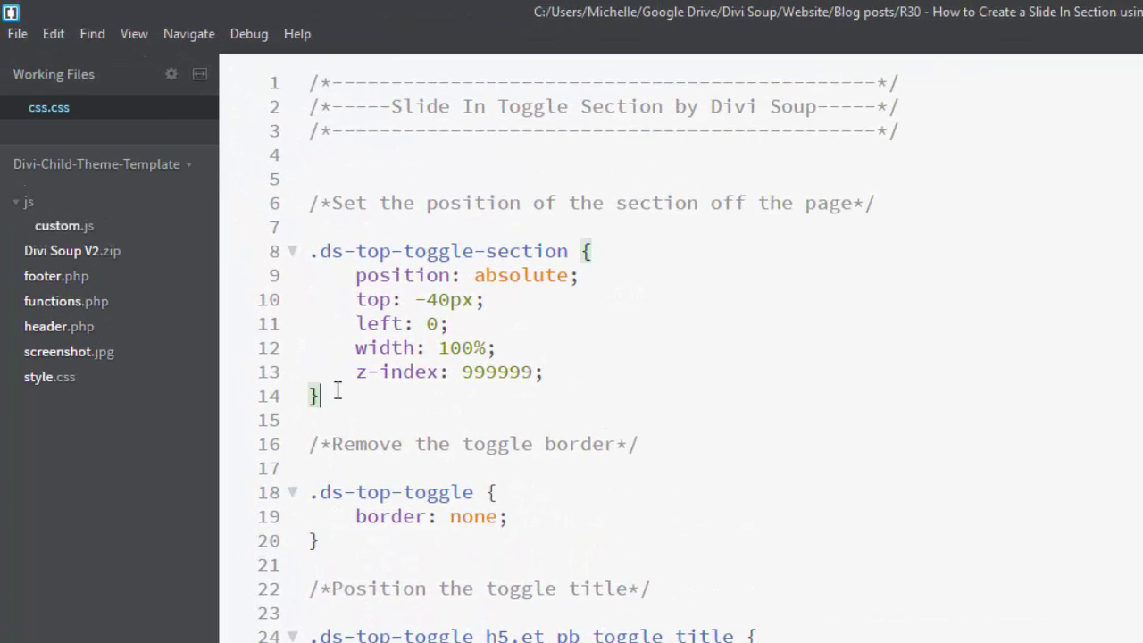
pyautogui.moveTo(291, 302); pyautogui.dragTo(290, 252)
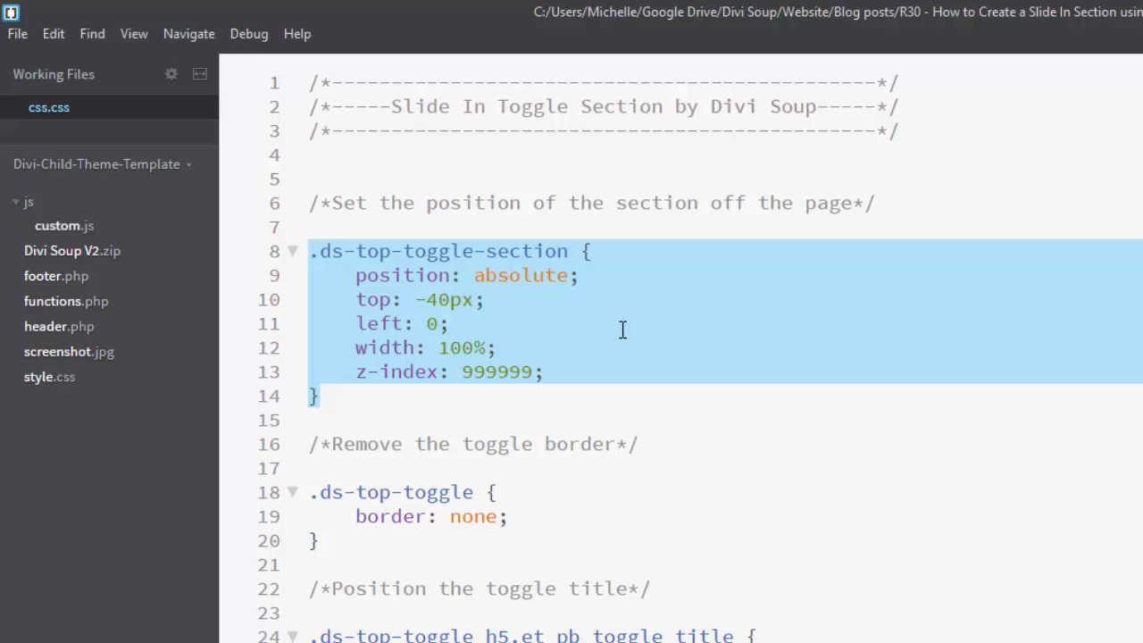
# - Highlight the .ds-top-toggle border rule and the h5.et_pb_toggle_title positioning rule
pyautogui.scroll(-3, 622, 330)
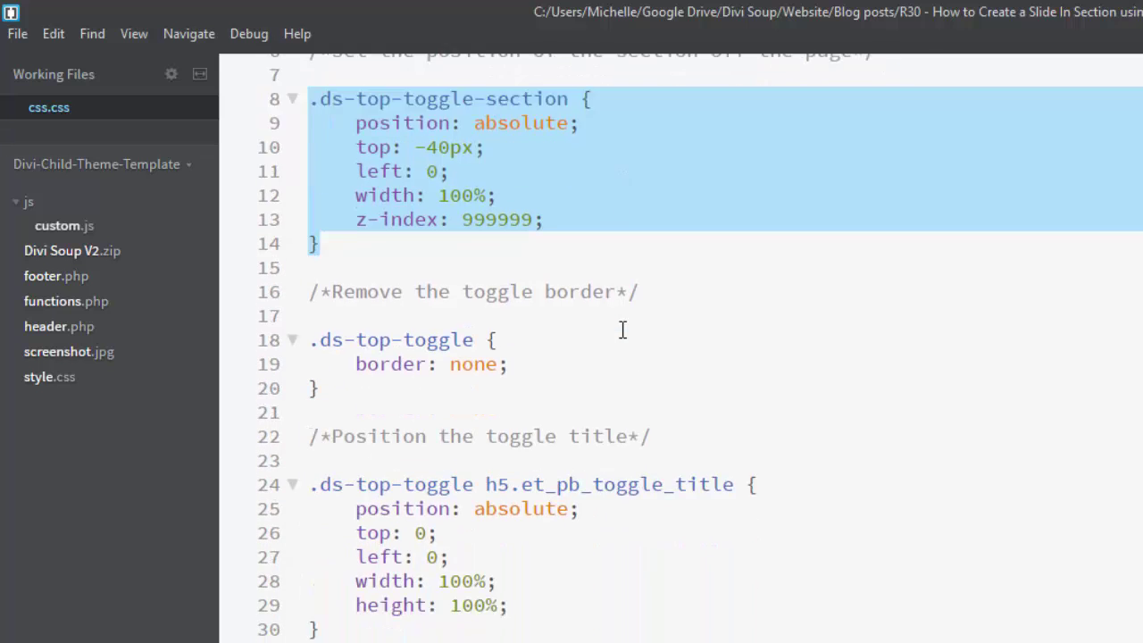
pyautogui.moveTo(342, 323); pyautogui.dragTo(286, 275)
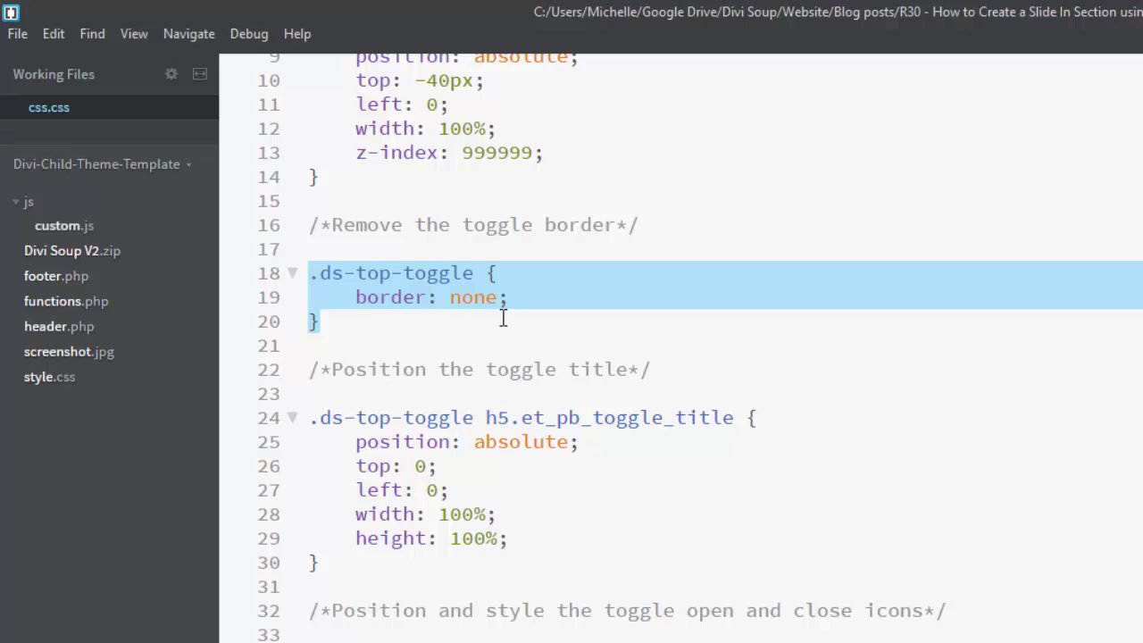
pyautogui.scroll(-3, 889, 296)
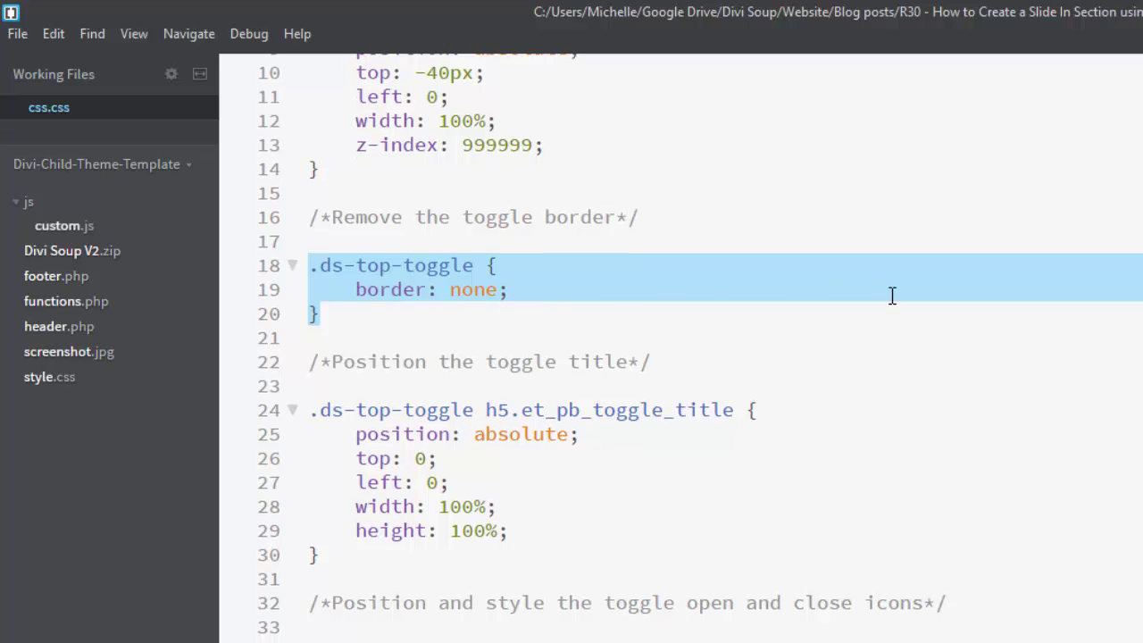
pyautogui.moveTo(352, 343); pyautogui.dragTo(277, 198)
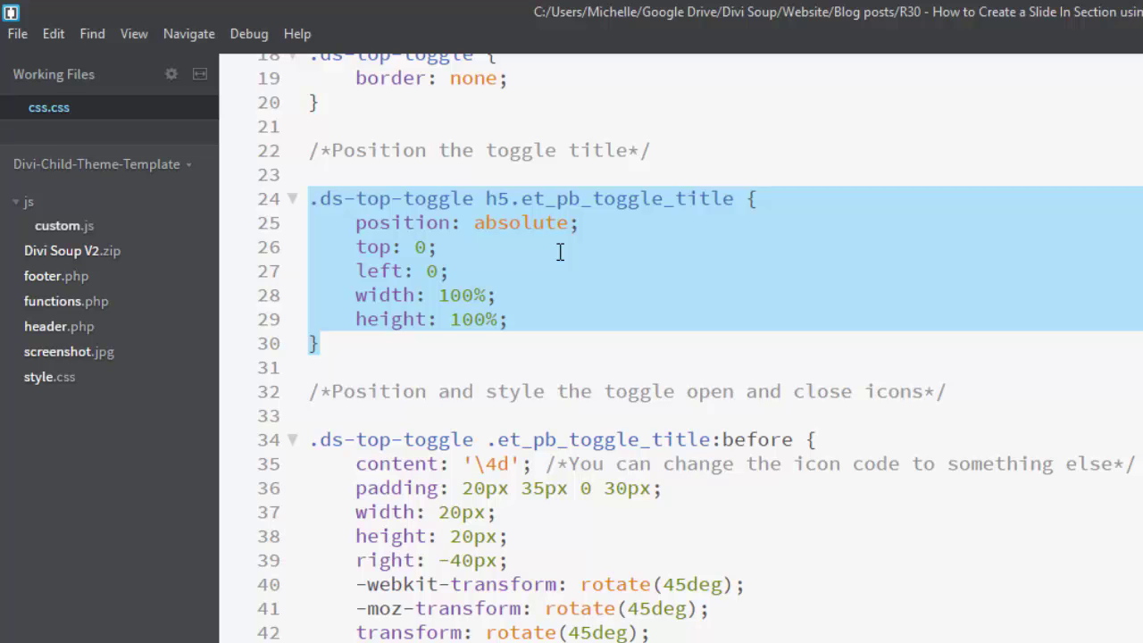
pyautogui.scroll(-1, 471, 211)
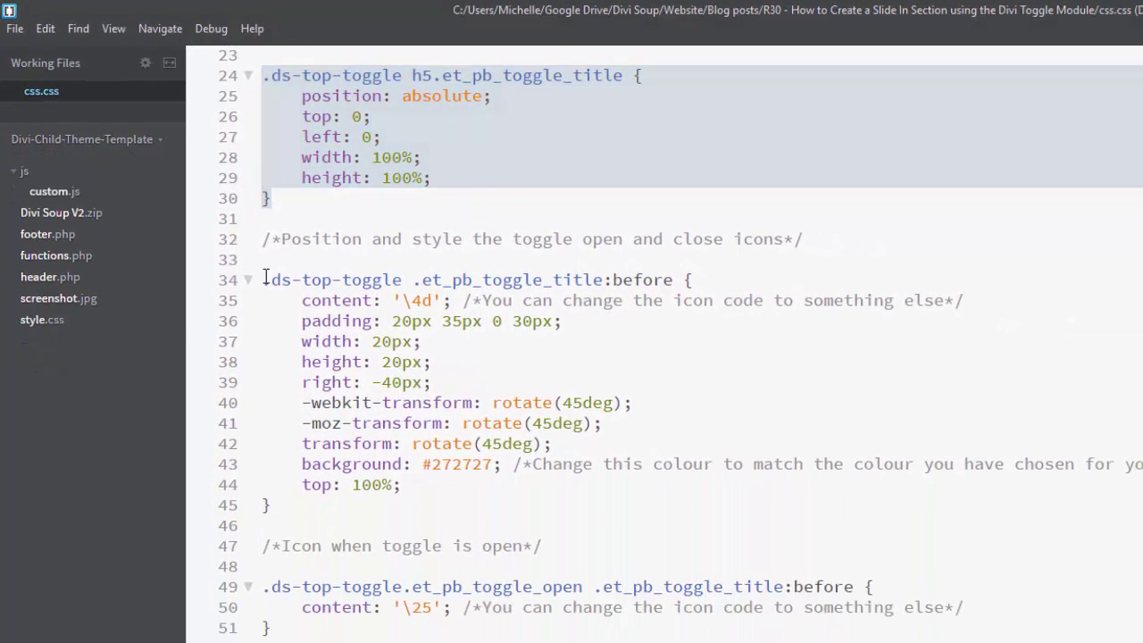
pyautogui.moveTo(265, 279); pyautogui.dragTo(308, 628)
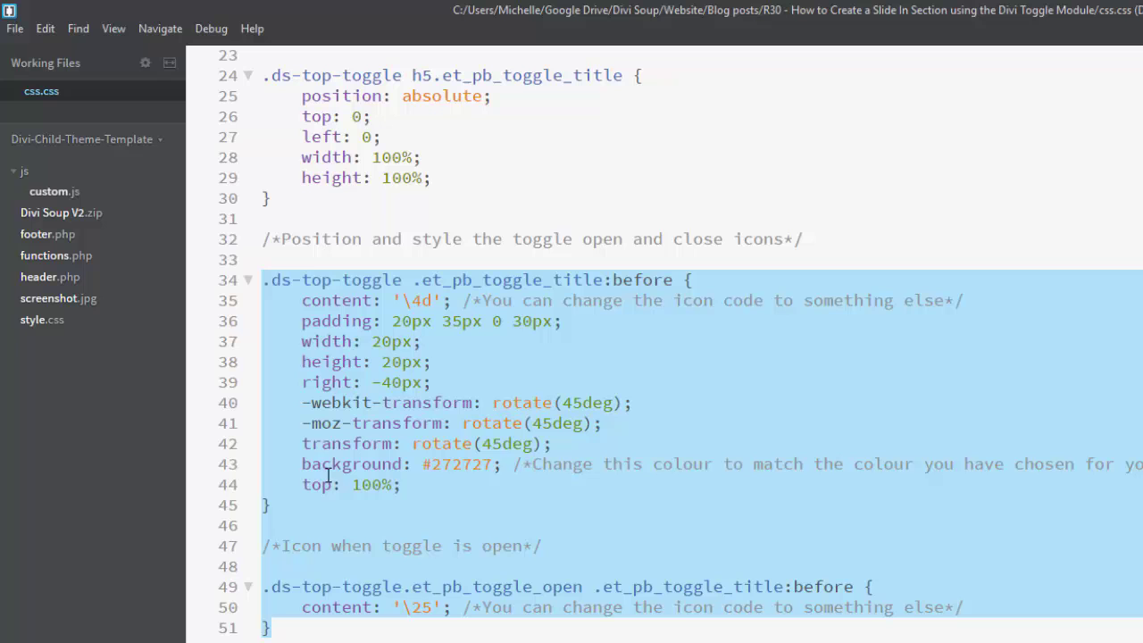
pyautogui.click(423, 464)
pyautogui.moveTo(423, 464); pyautogui.dragTo(494, 464)
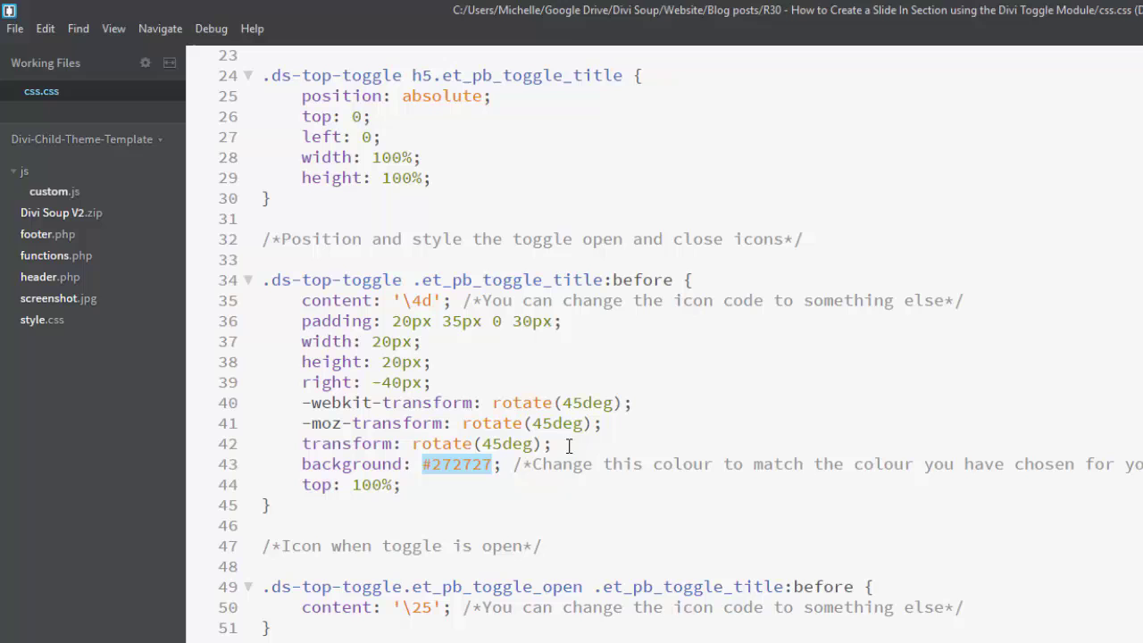
pyautogui.moveTo(403, 300); pyautogui.dragTo(432, 301)
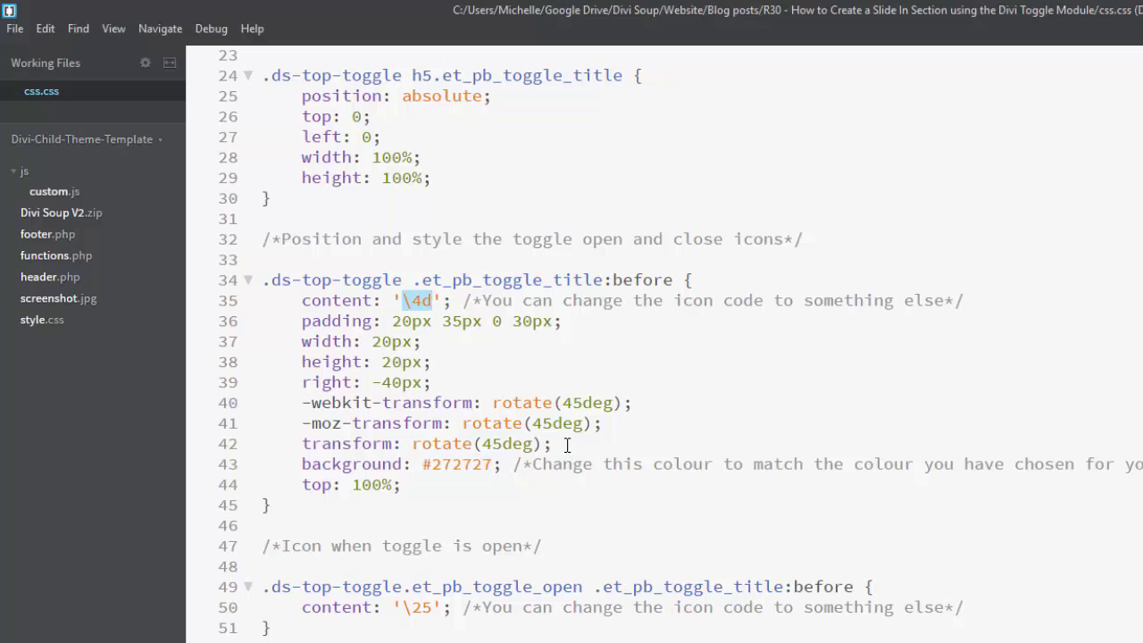
pyautogui.moveTo(562, 443); pyautogui.dragTo(243, 401)
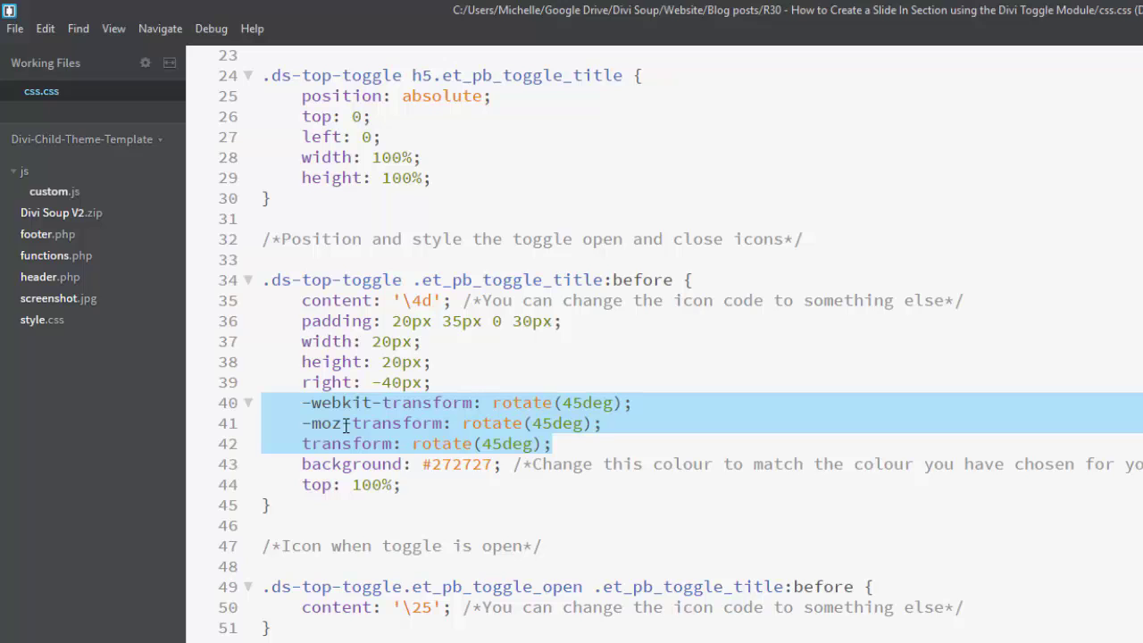
pyautogui.click(433, 300)
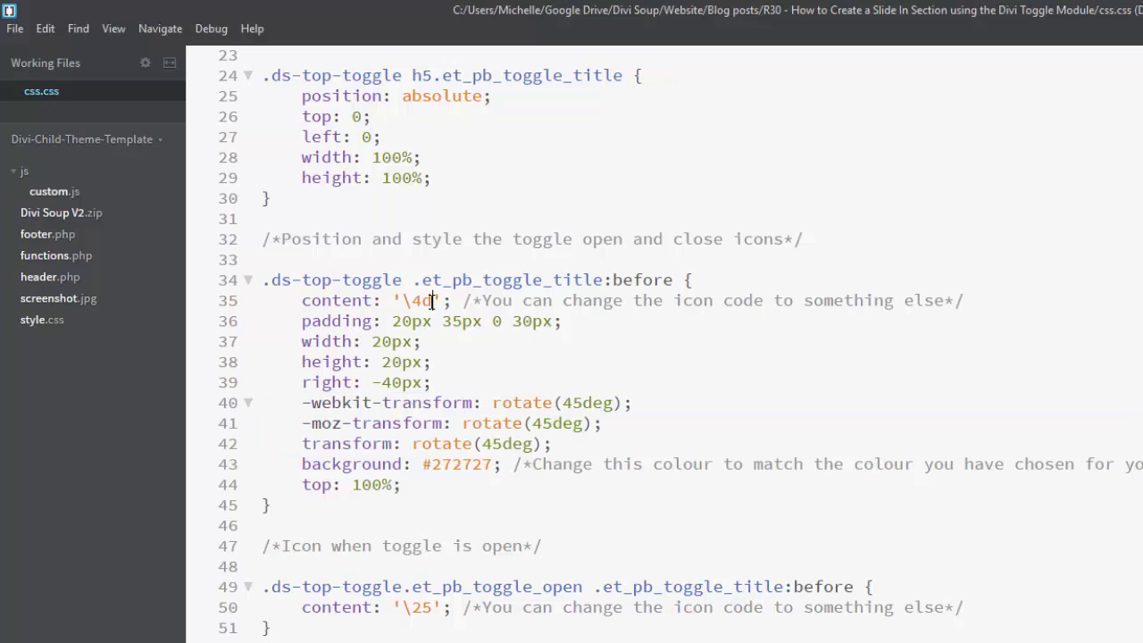
pyautogui.doubleClick(415, 300)
pyautogui.keyDown('shift'); pyautogui.click(403, 300); pyautogui.keyUp('shift')
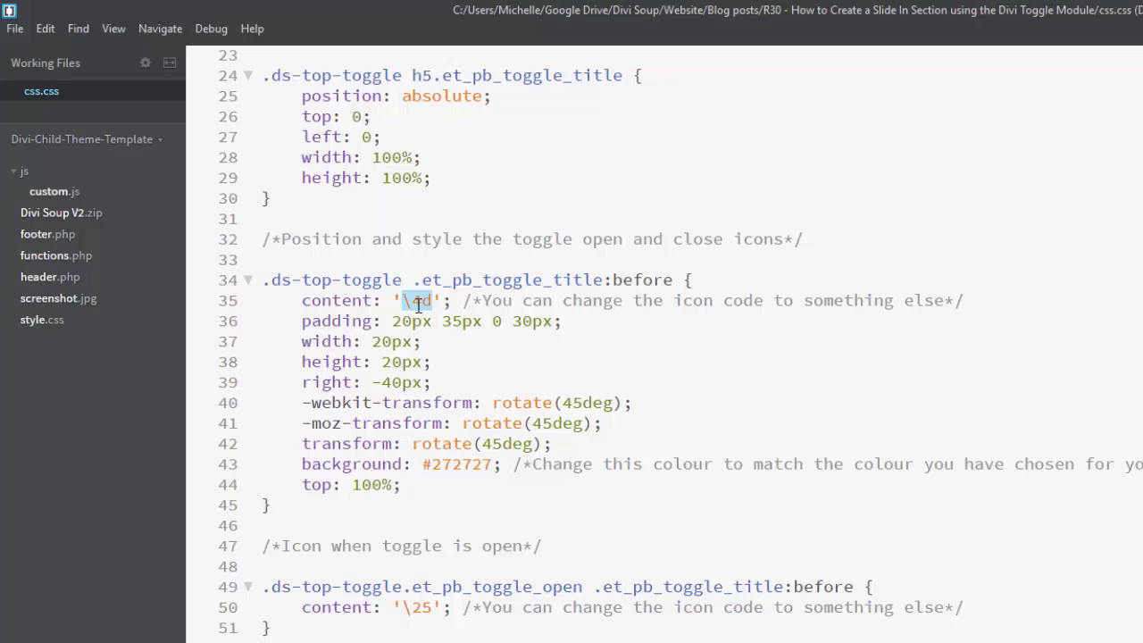
pyautogui.moveTo(268, 627); pyautogui.dragTo(262, 589)
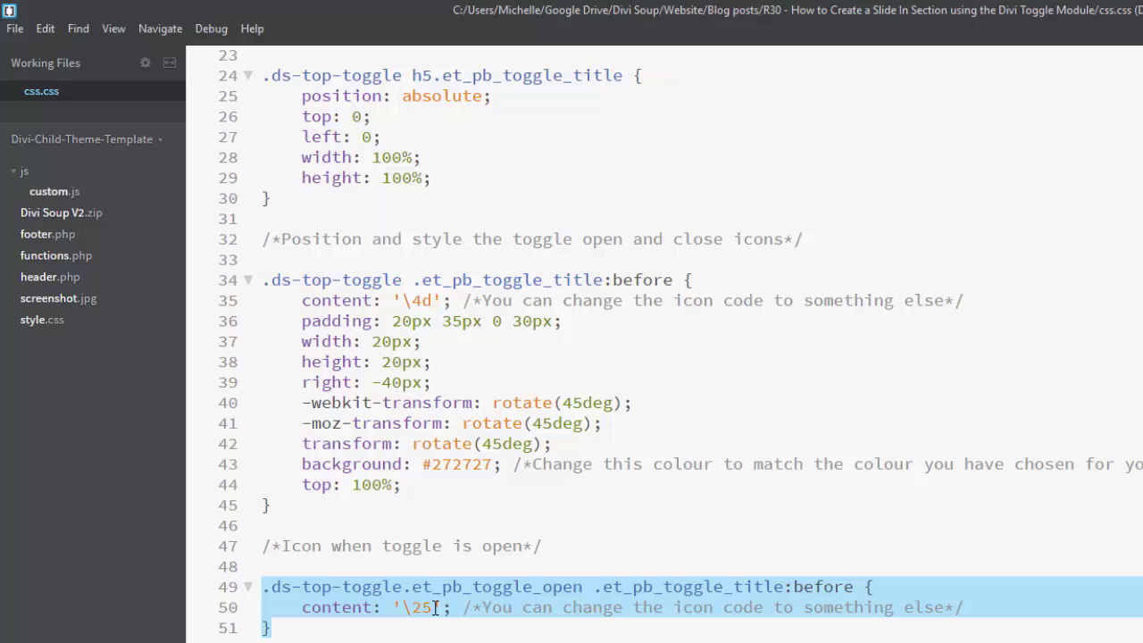
# - Review the toggle content width rule, its 1080px maximum width, and the #page-container overflow rule
pyautogui.scroll(-5, 437, 571)
pyautogui.click(263, 432)
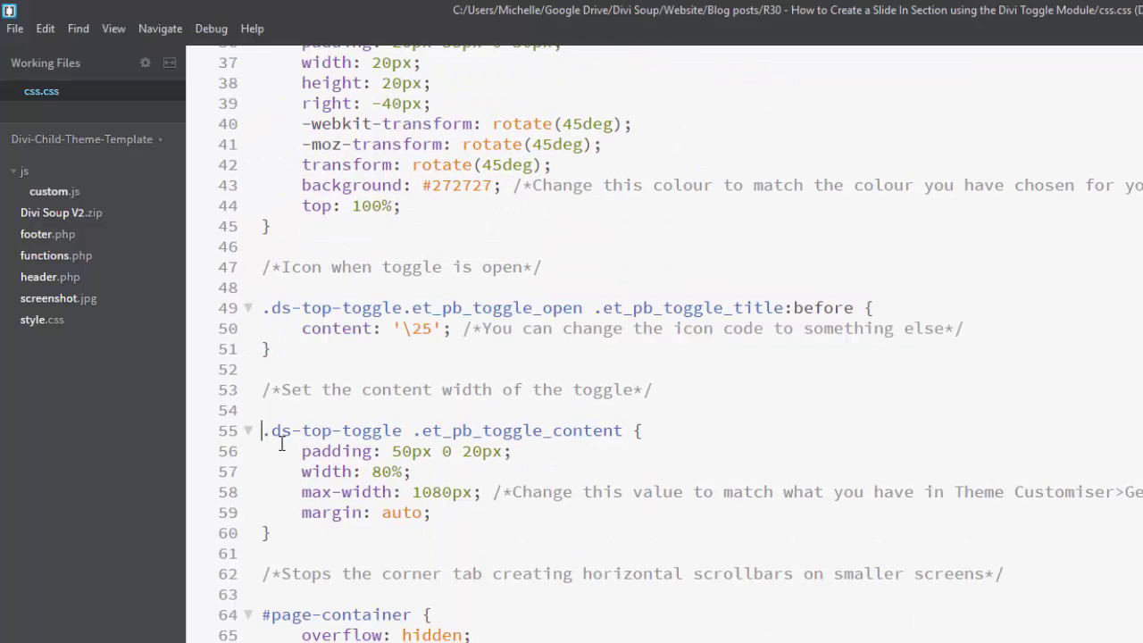
pyautogui.moveTo(281, 443); pyautogui.dragTo(477, 533)
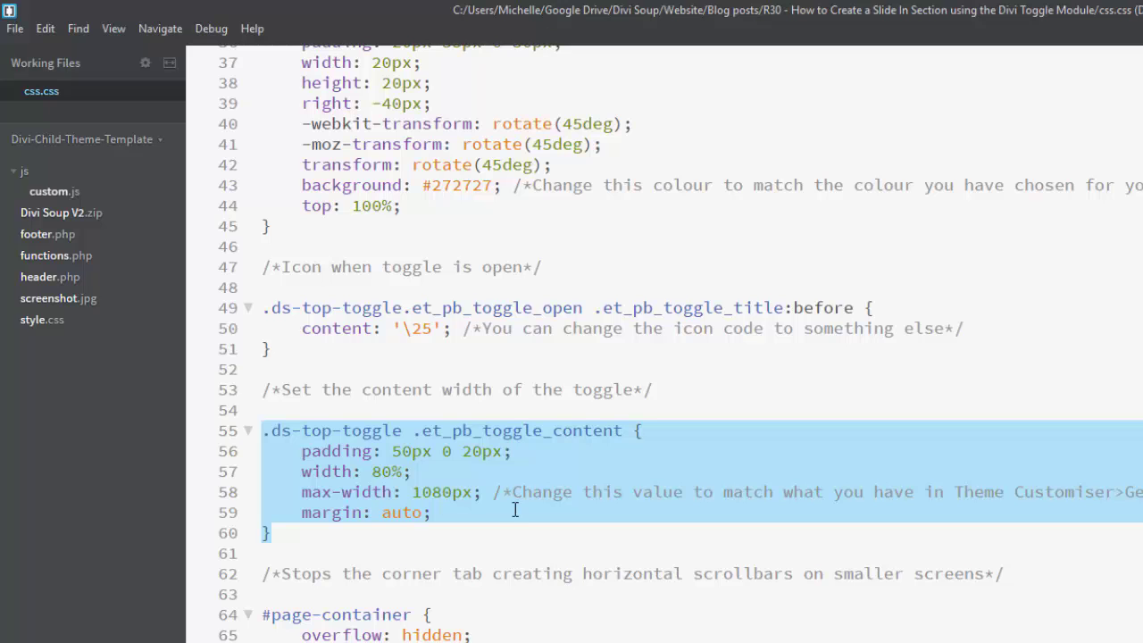
pyautogui.moveTo(483, 492); pyautogui.dragTo(411, 491)
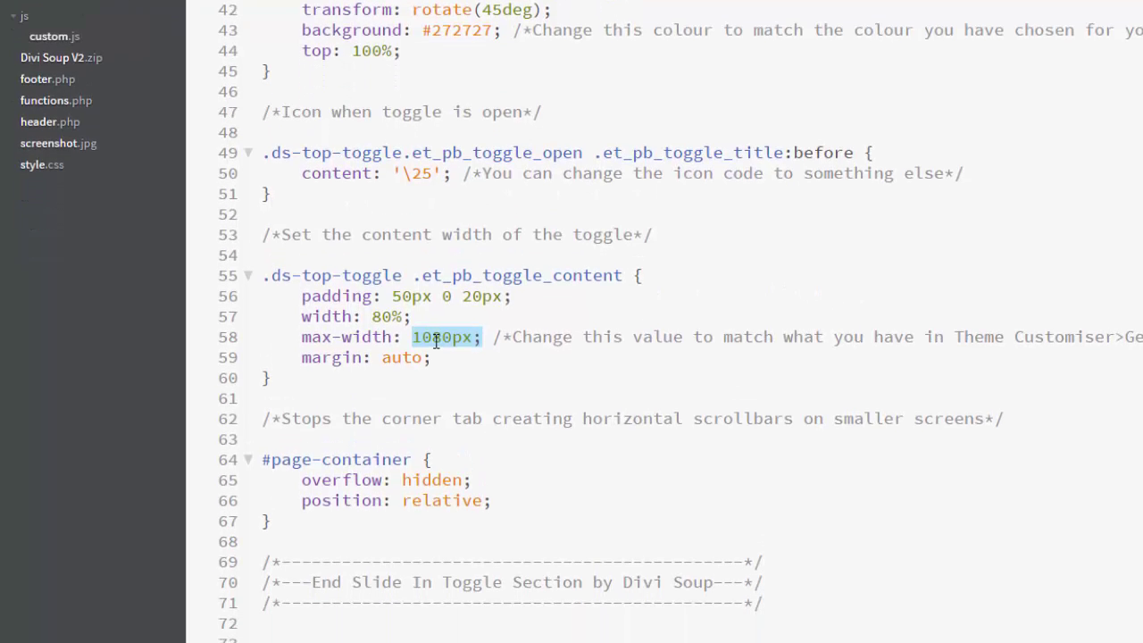
pyautogui.moveTo(291, 523); pyautogui.dragTo(263, 461)
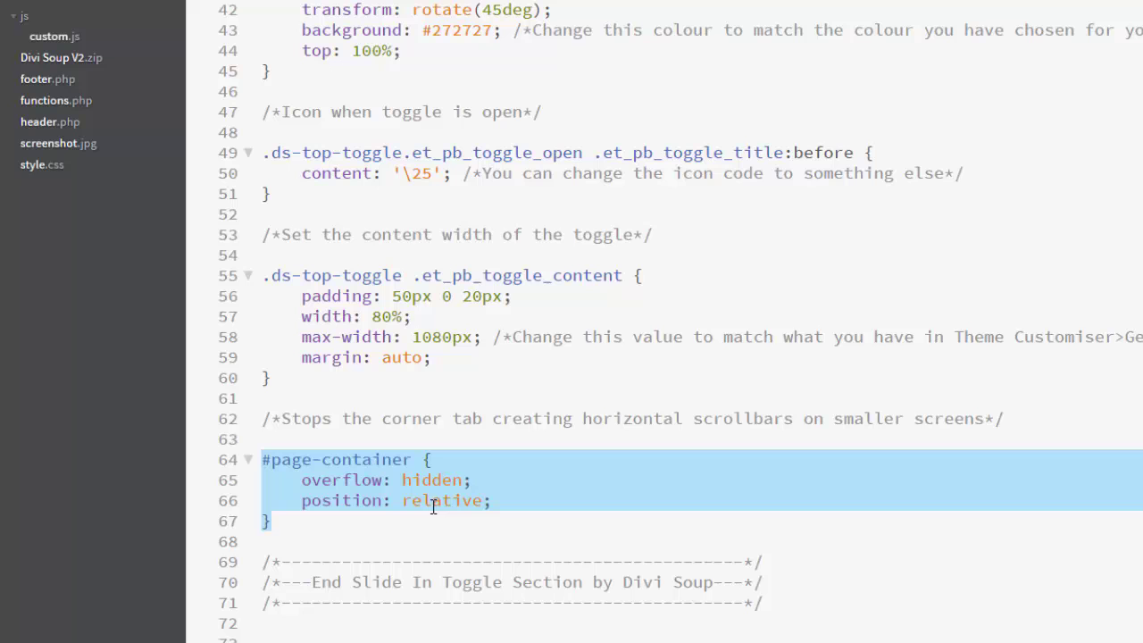
pyautogui.click(355, 625)
# - Select the whole slide-in toggle stylesheet in css.css with Select All
pyautogui.scroll(-8, 429, 572)
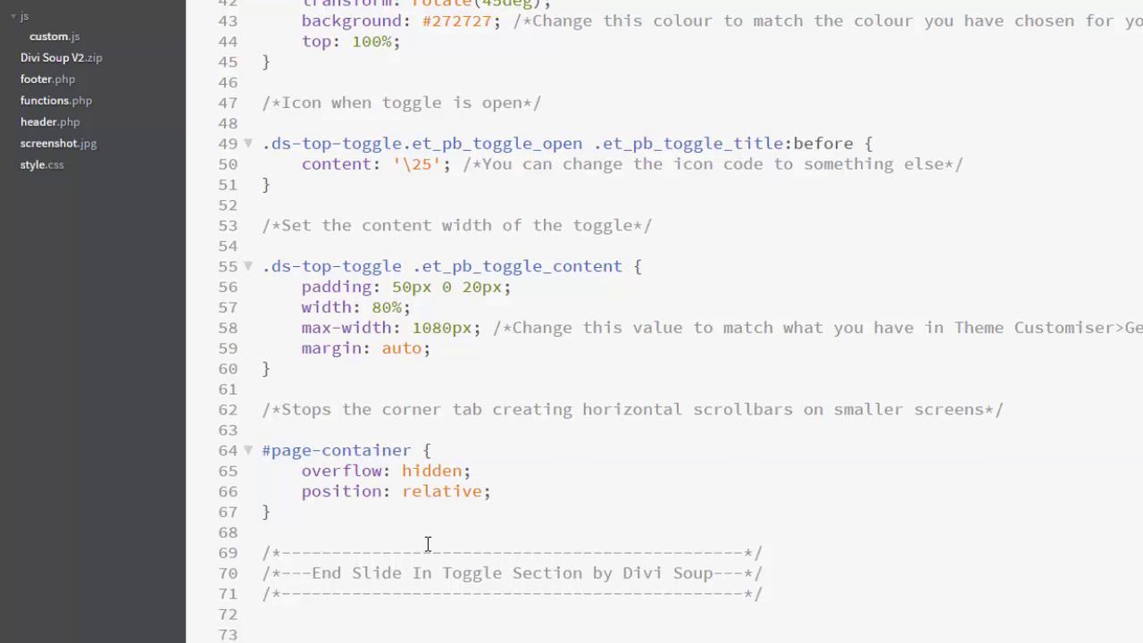
pyautogui.scroll(8, 434, 527)
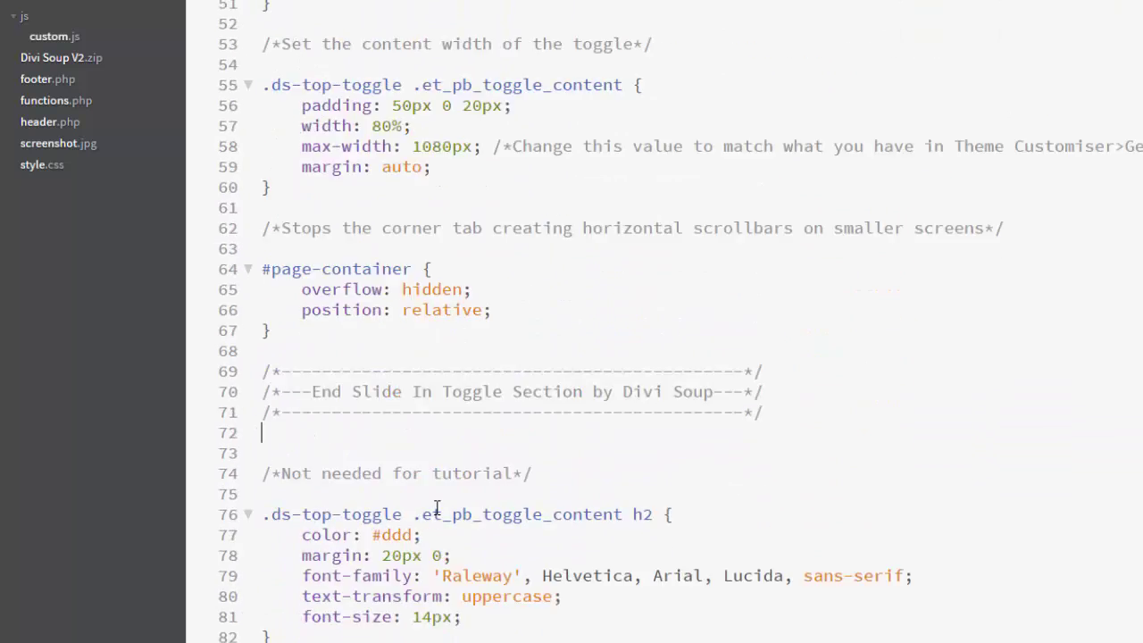
pyautogui.scroll(10, 437, 507)
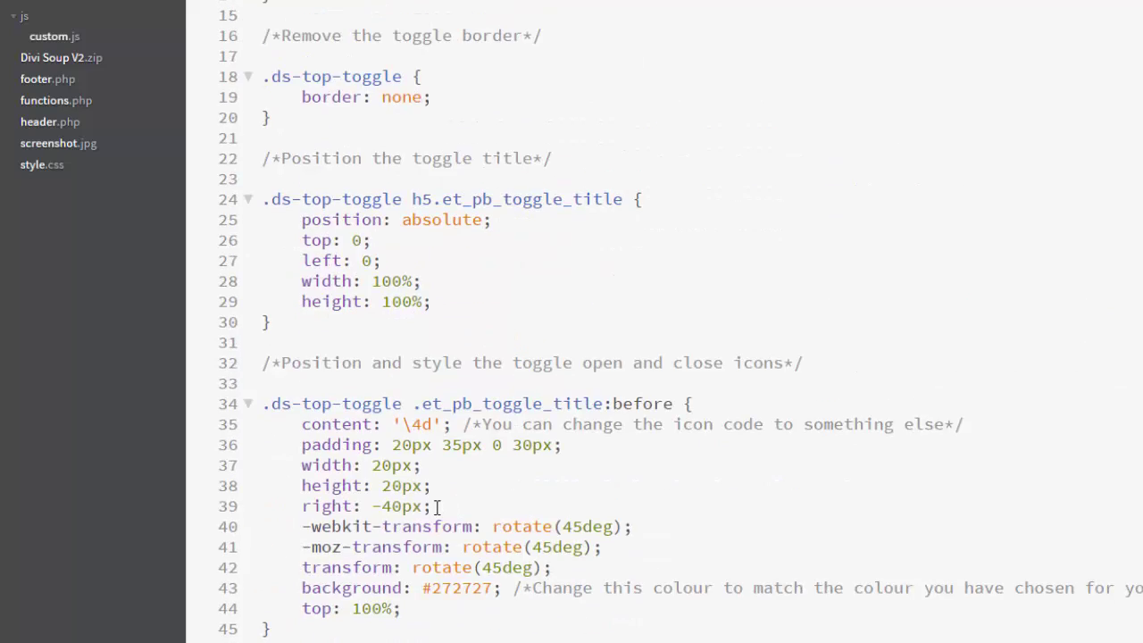
pyautogui.scroll(4, 436, 507)
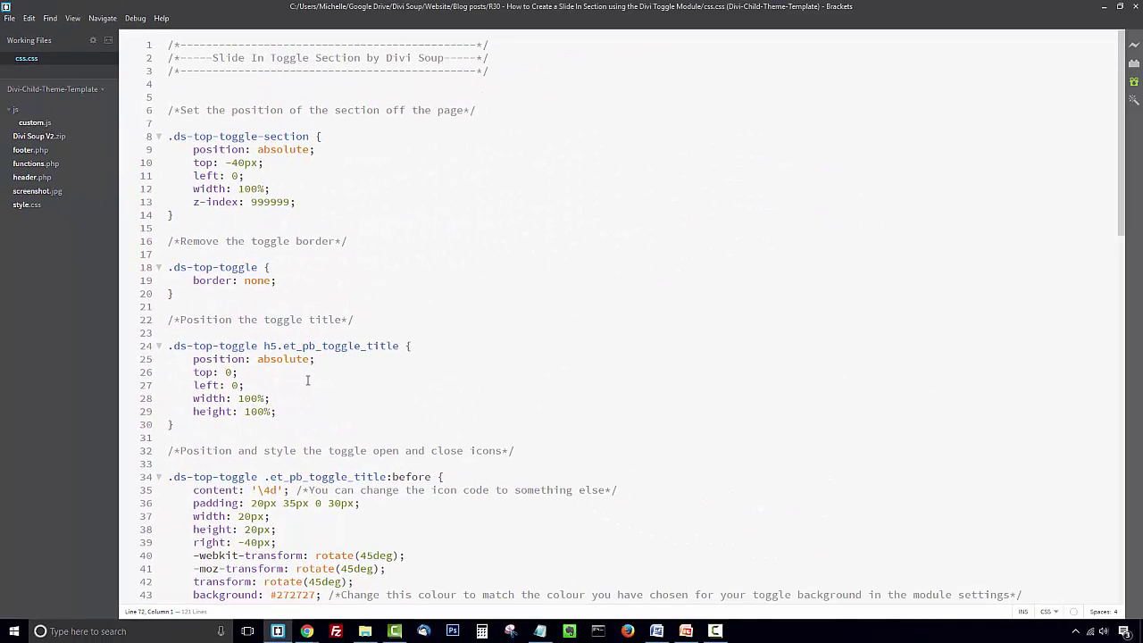
pyautogui.rightClick(357, 269)
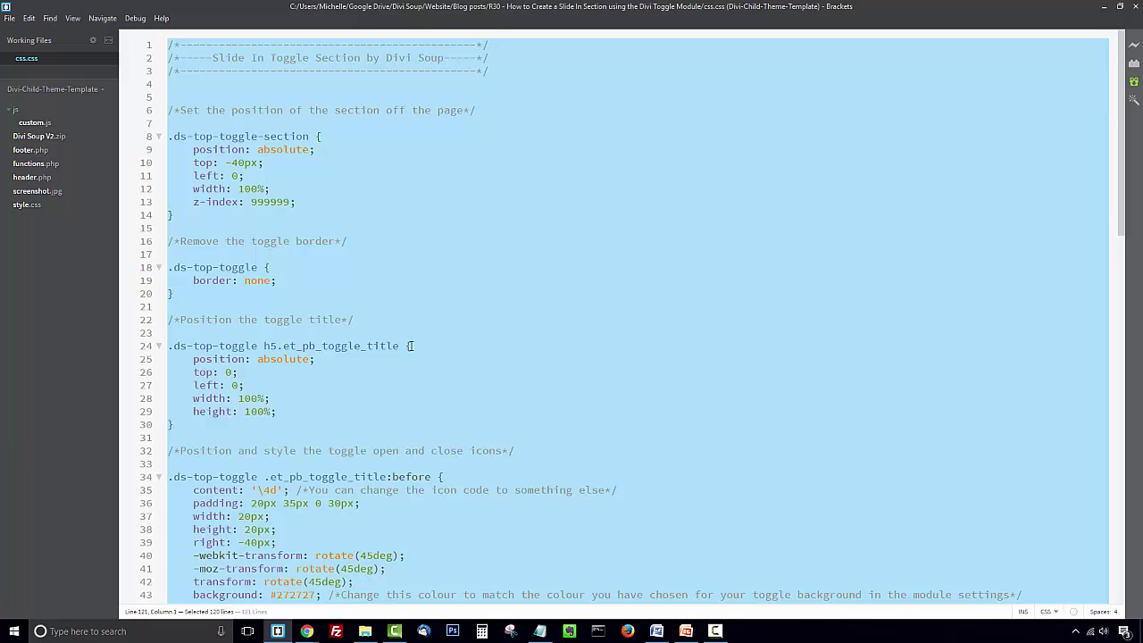
pyautogui.click(420, 348)
# - Paste the toggle stylesheet into the Divi page settings' Custom CSS, save, and preview the page
pyautogui.moveTo(306, 631)
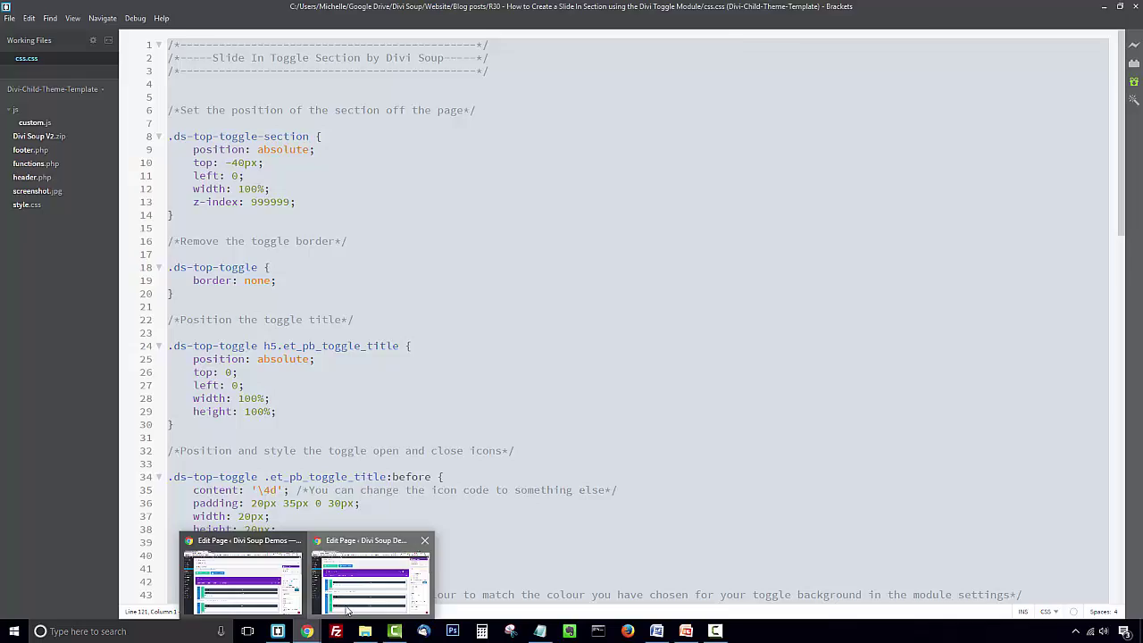
pyautogui.click(358, 581)
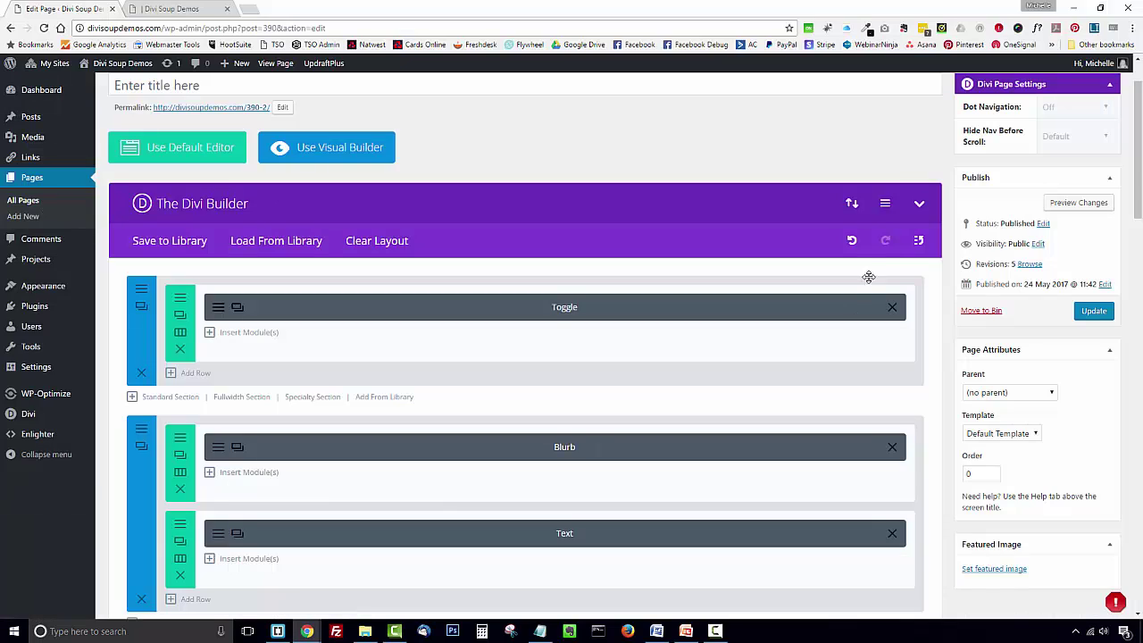
pyautogui.click(885, 207)
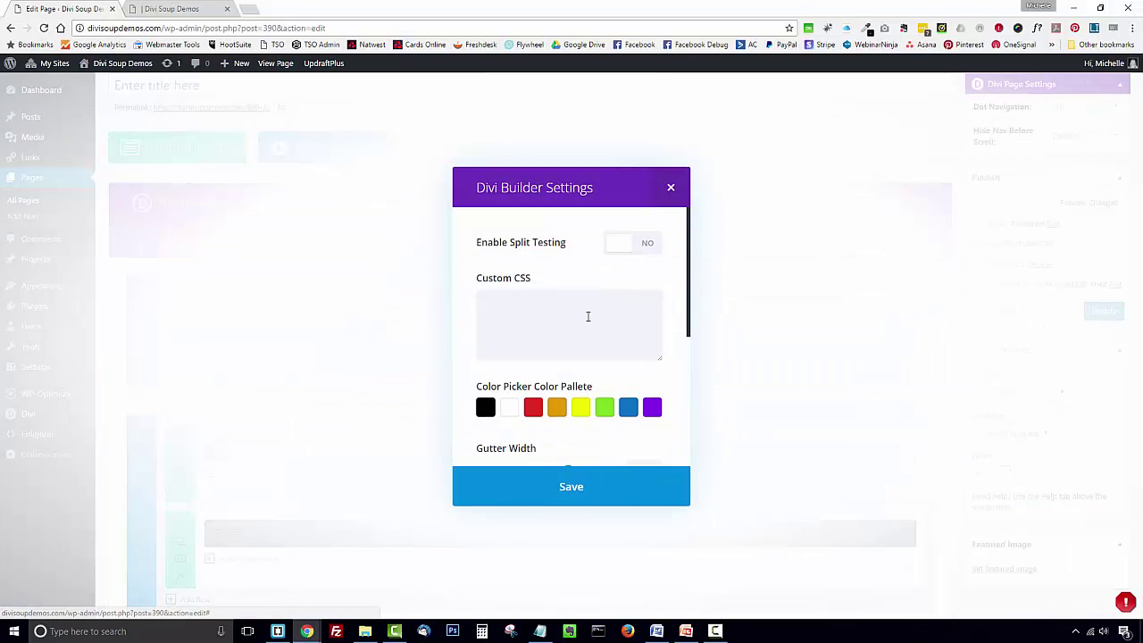
pyautogui.click(577, 316)
pyautogui.hotkey('ctrl', 'v')
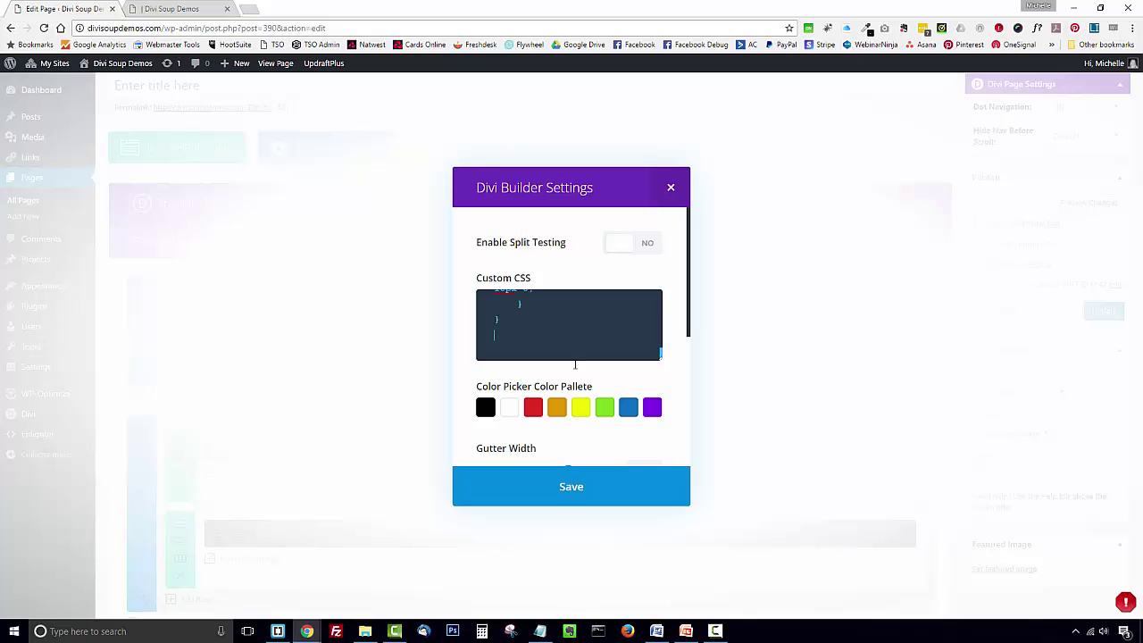
pyautogui.click(574, 498)
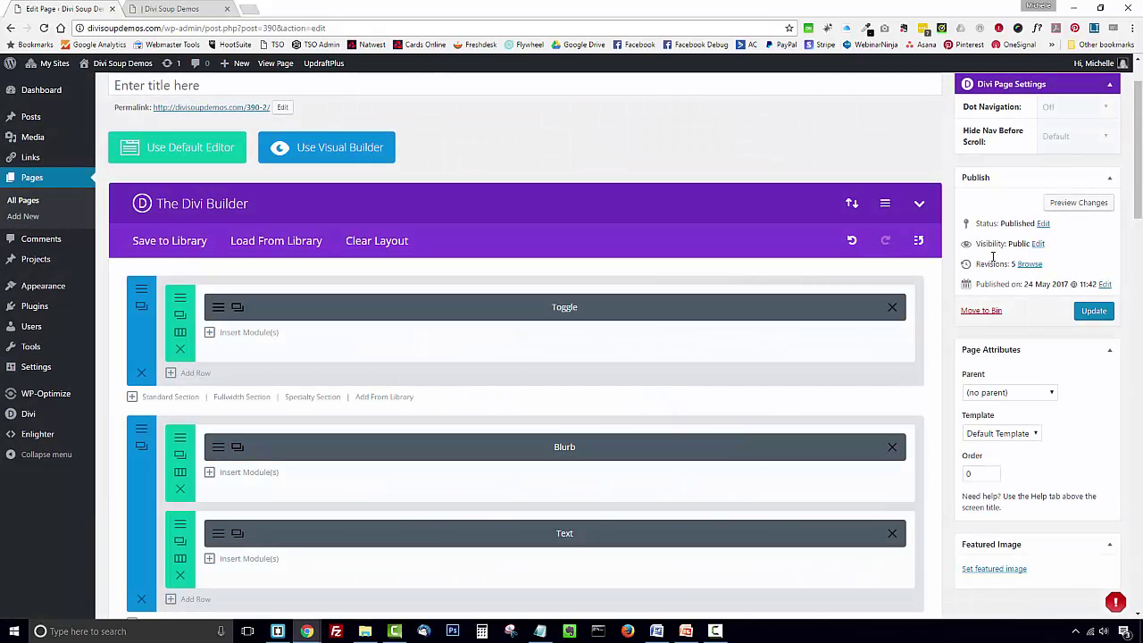
pyautogui.click(1078, 203)
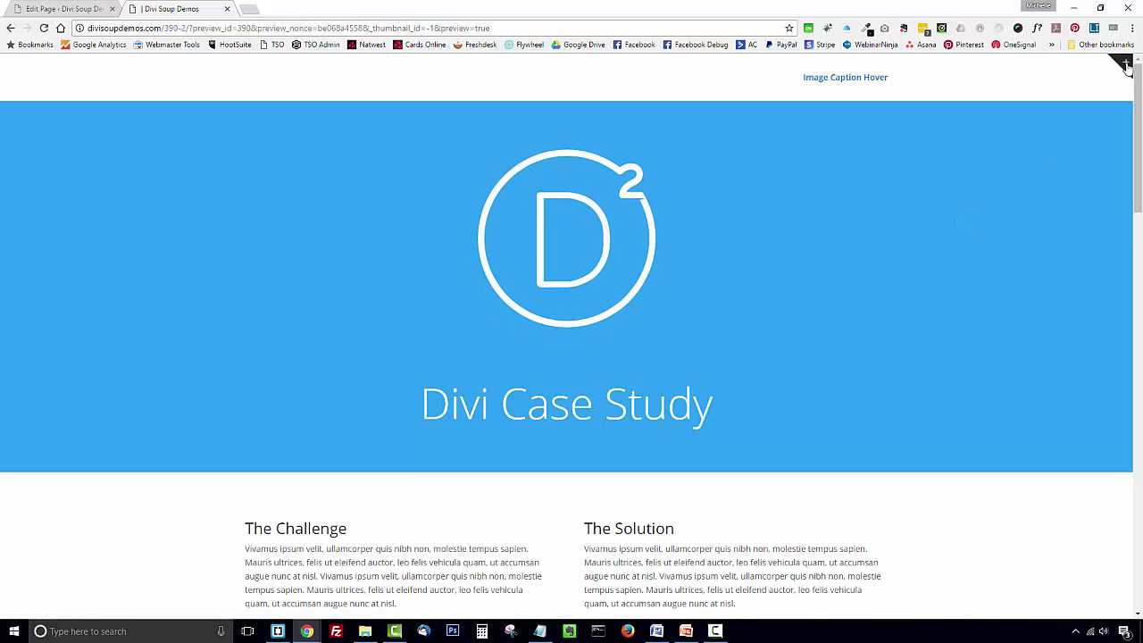
# - Slide the dark panel open and closed from the corner tab, then open the page in Inspect
pyautogui.click(1126, 66)
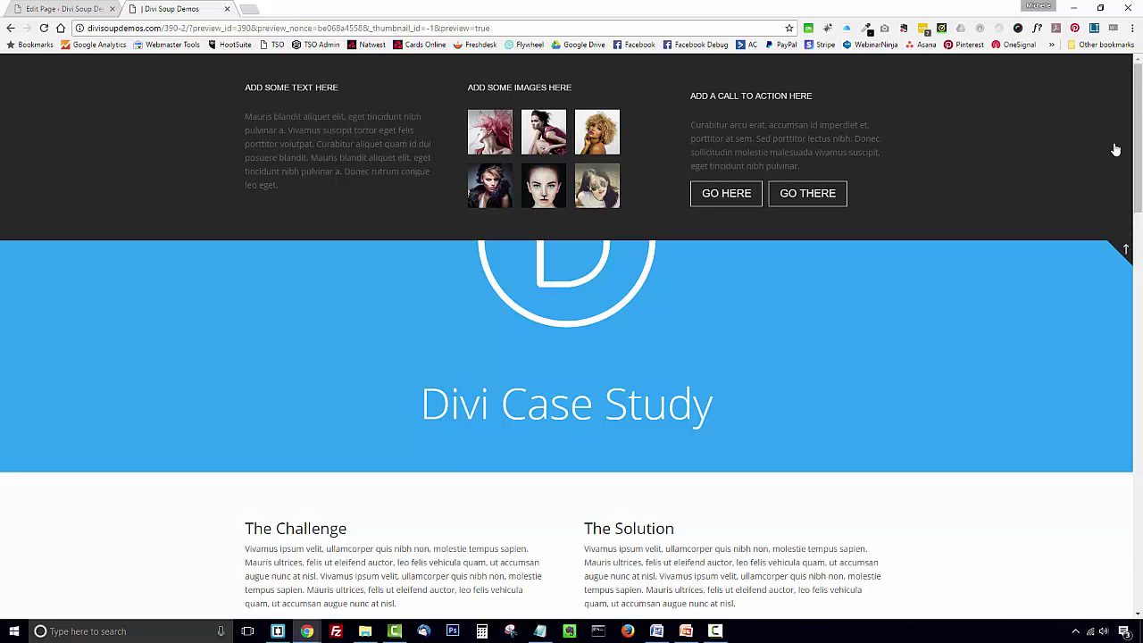
pyautogui.click(1124, 251)
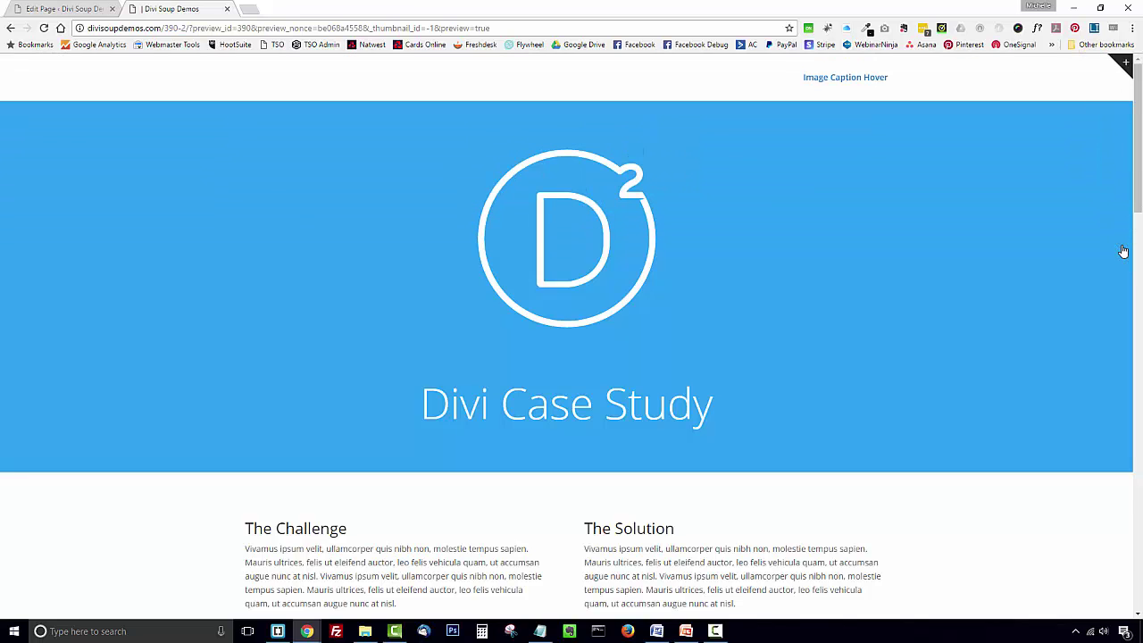
pyautogui.rightClick(1033, 129)
pyautogui.click(1027, 325)
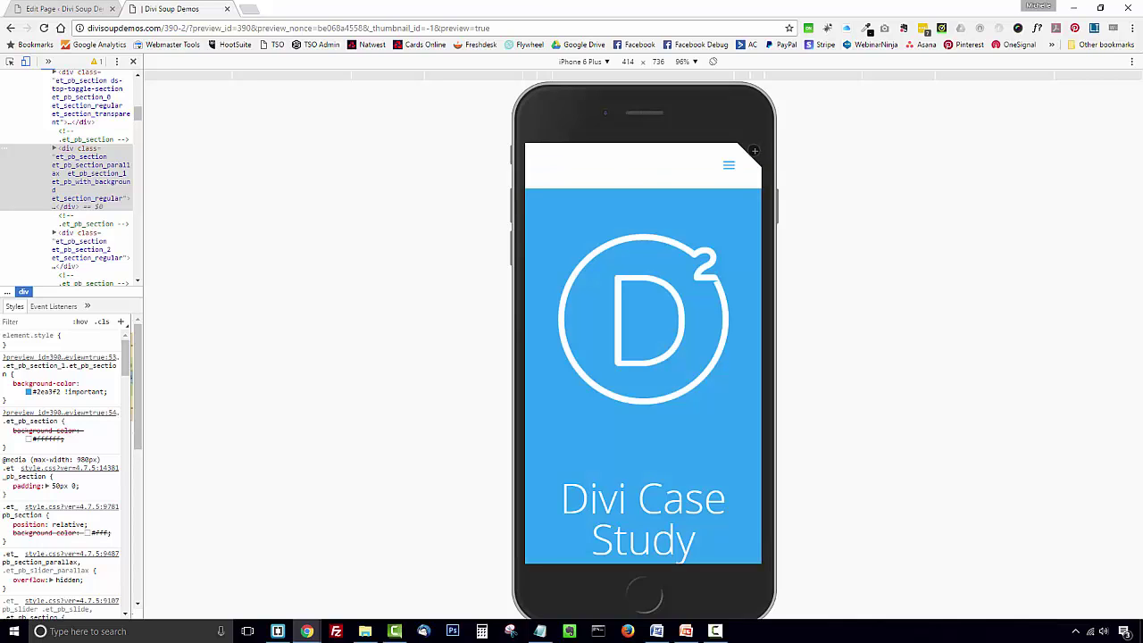
# - Open the slide-in panel in the iPhone preview, scroll through it, and close it
pyautogui.click(755, 151)
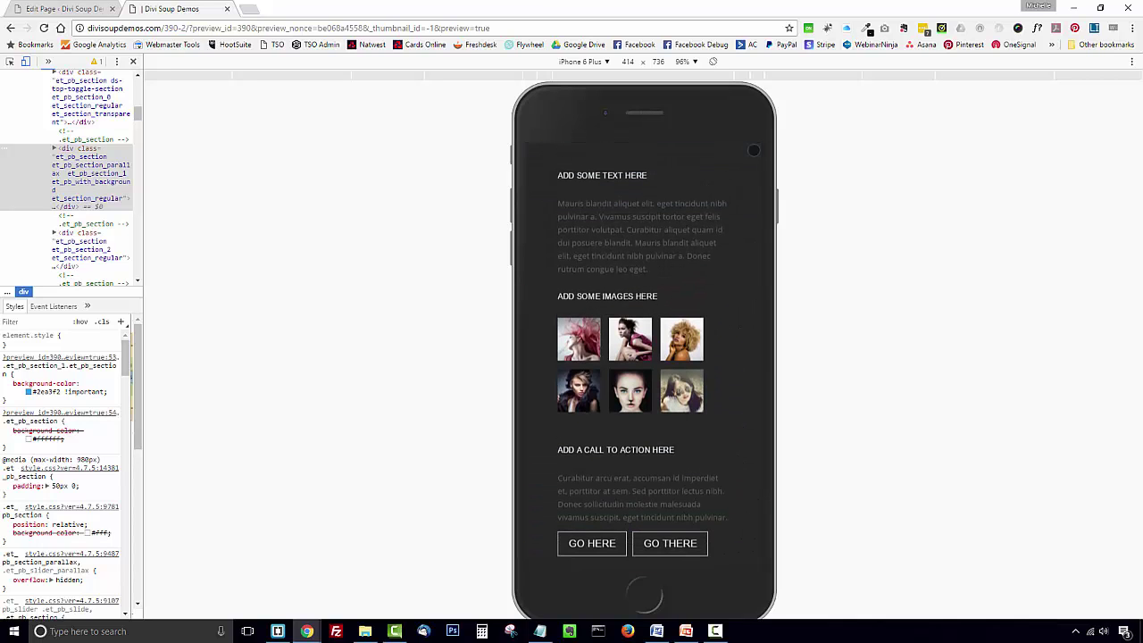
pyautogui.scroll(-4, 722, 274)
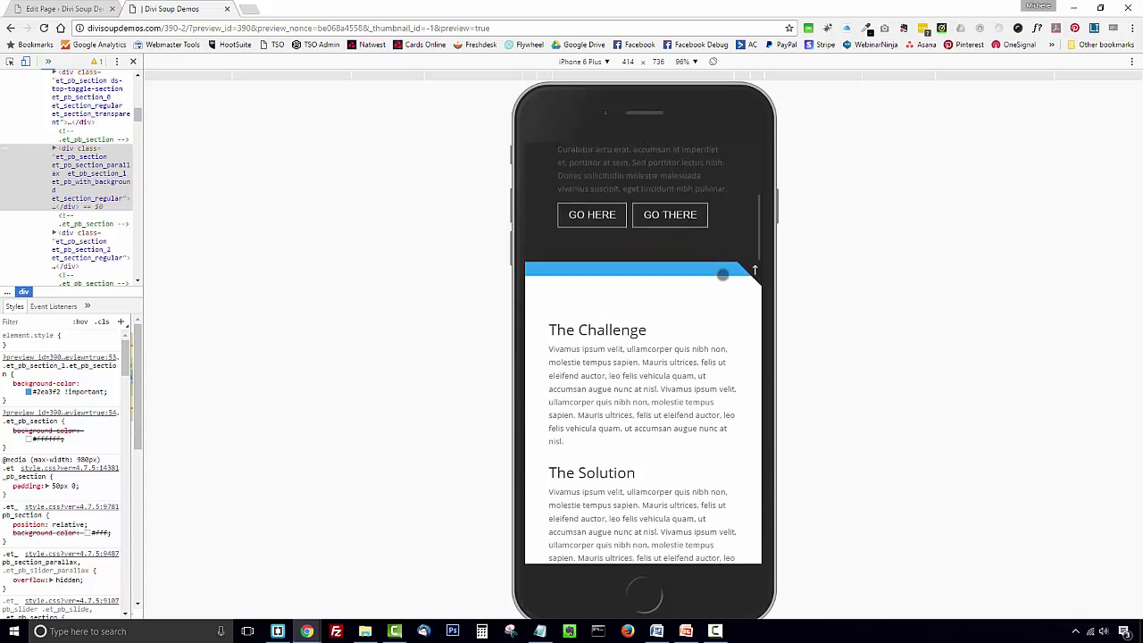
pyautogui.scroll(4, 722, 274)
pyautogui.scroll(-3, 723, 271)
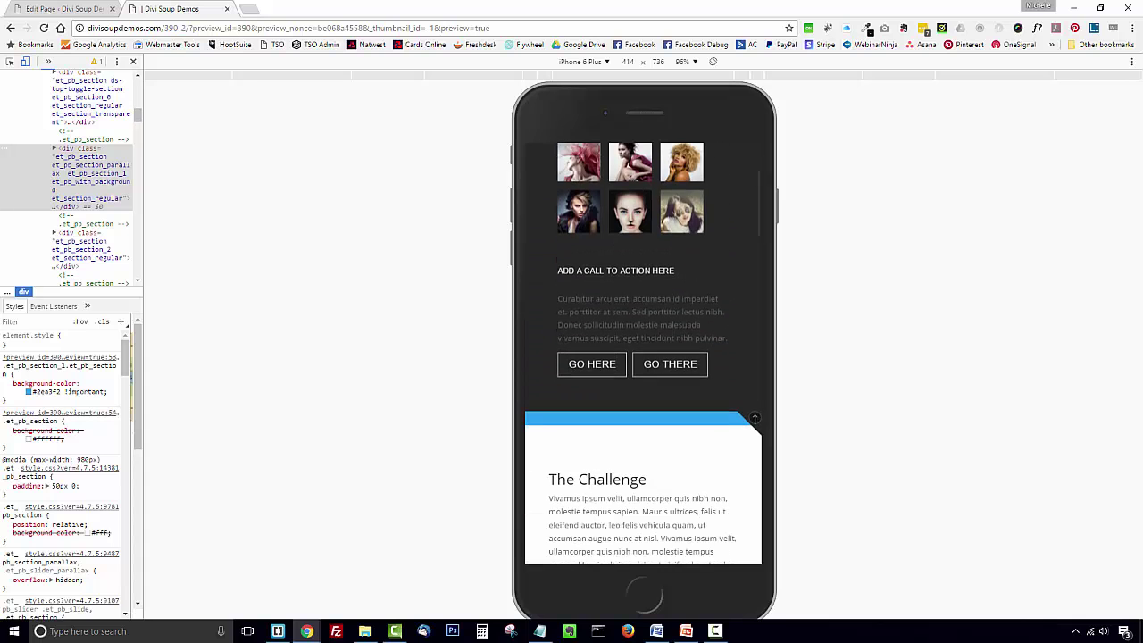
pyautogui.click(751, 409)
# - Switch the preview to Responsive and widen the viewport from 425 to 877 px
pyautogui.click(578, 62)
pyautogui.click(581, 80)
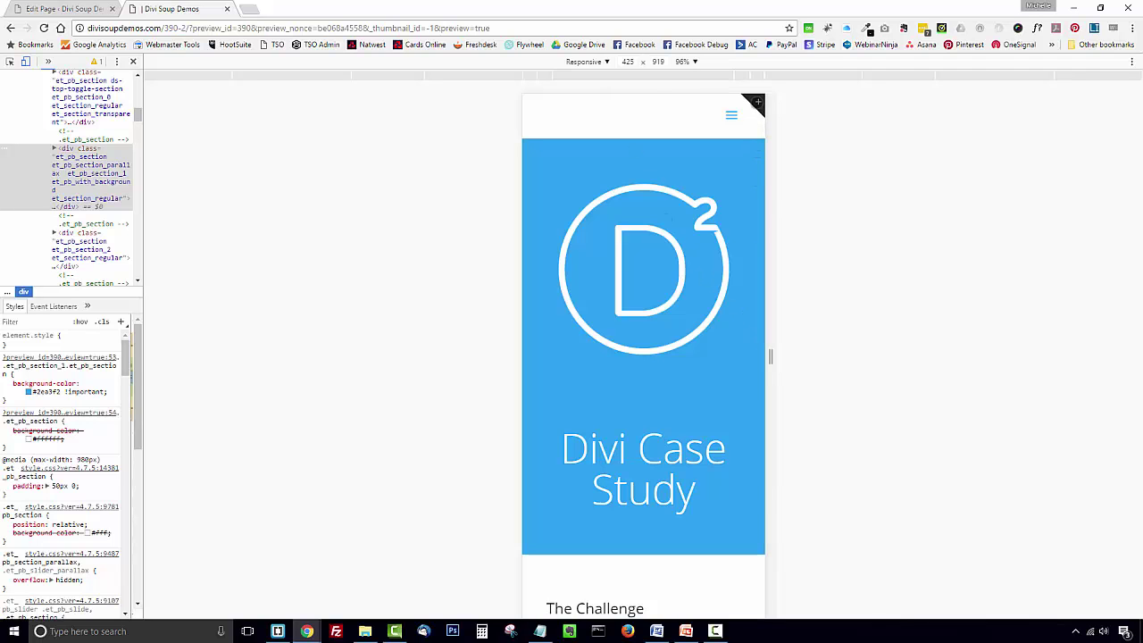
pyautogui.moveTo(770, 355); pyautogui.dragTo(954, 348)
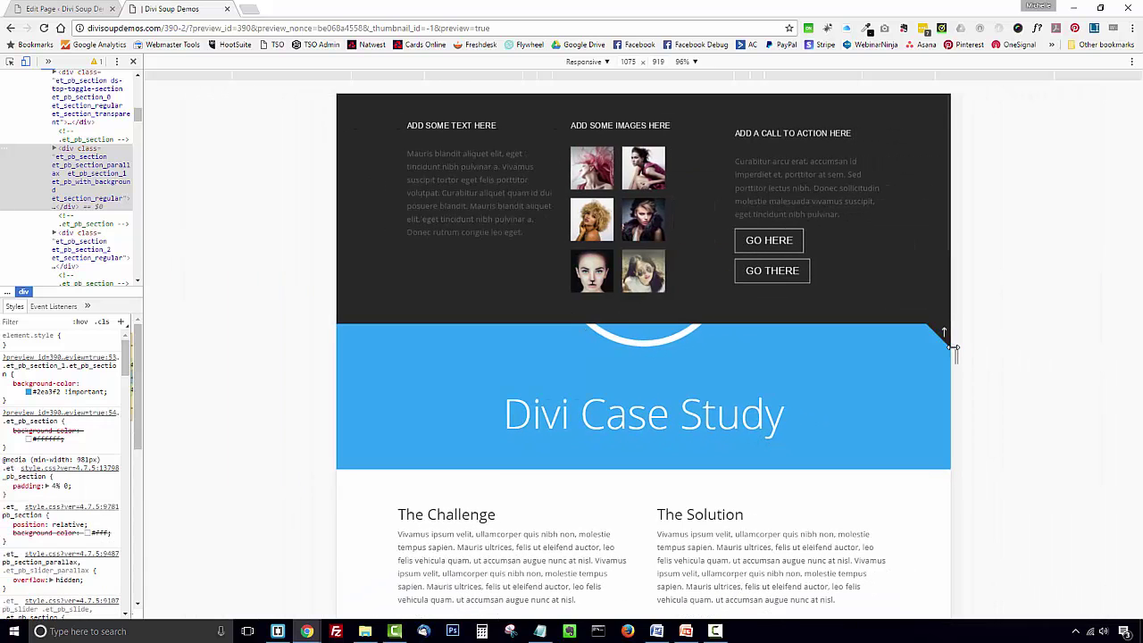